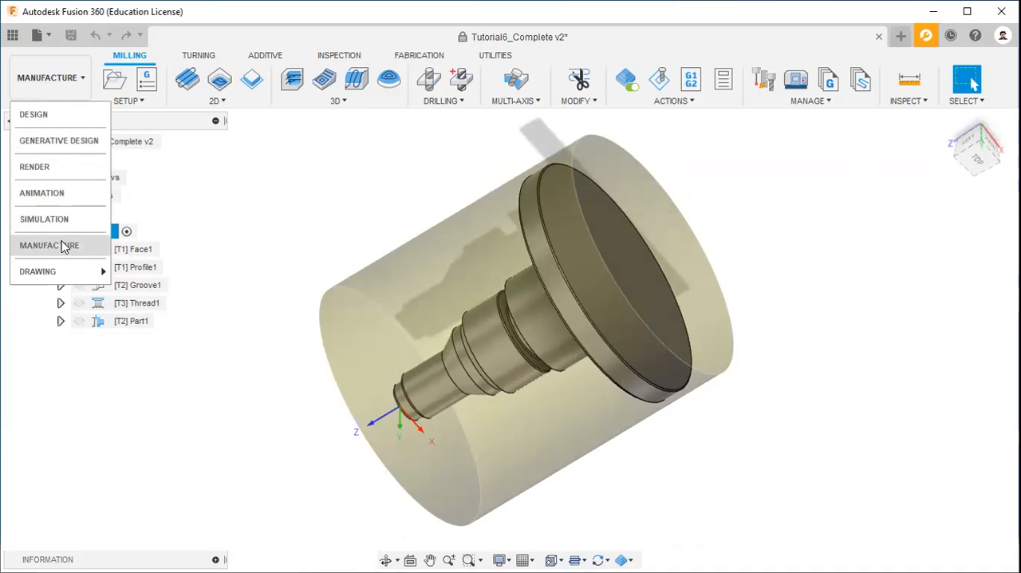
Step: Expand the Face1 operation in Setup1 to examine its assigned tool, and collapse it again
left_click(226, 172)
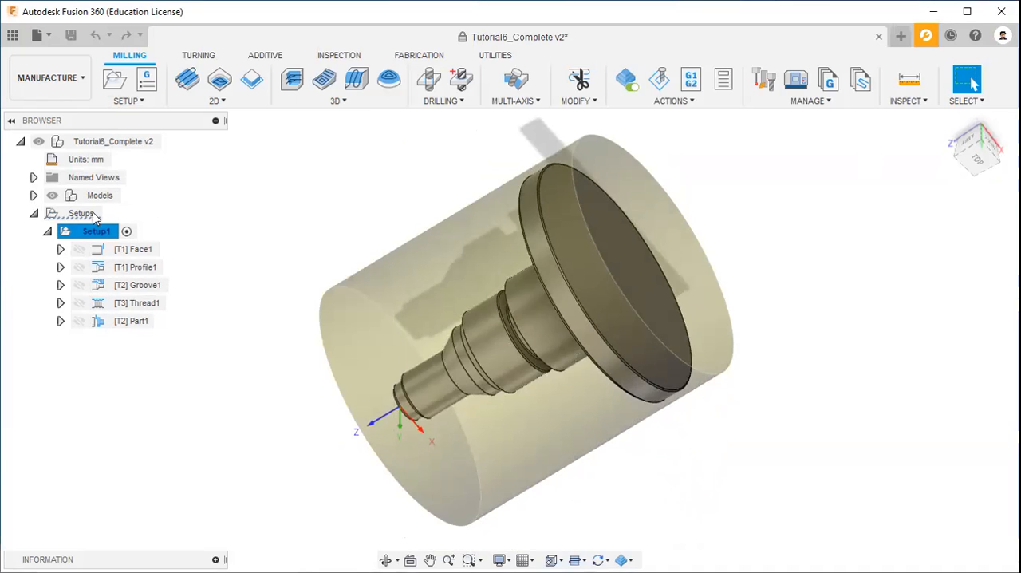
left_click(61, 249)
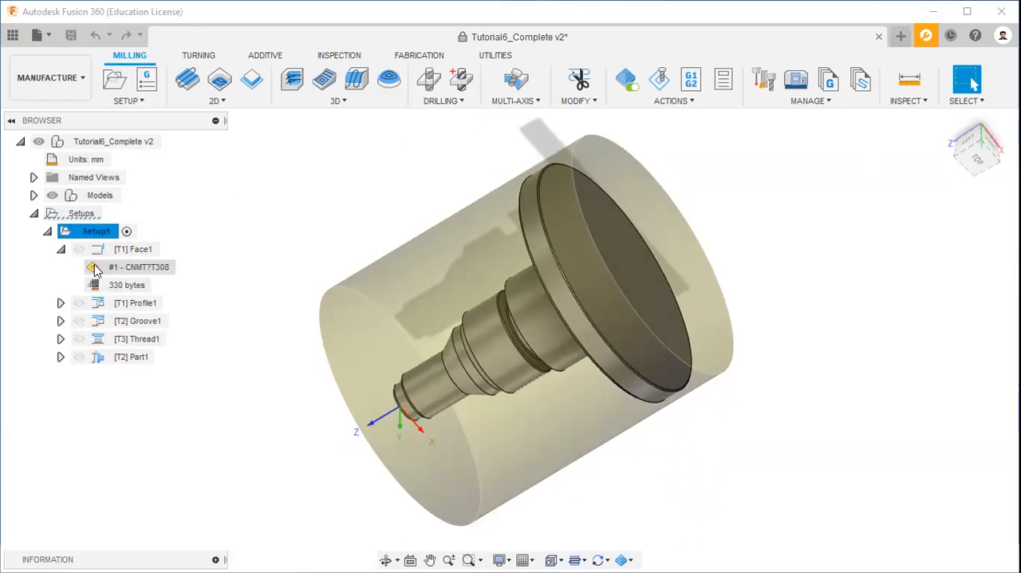
left_click(61, 249)
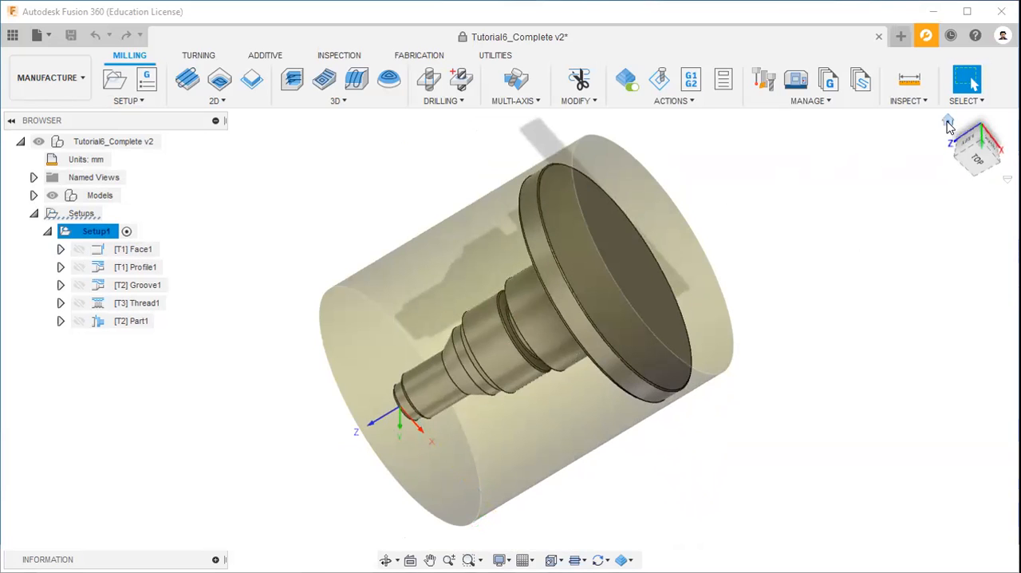
Step: Show the model from the home view and examine the Face1 operation's tool and feed settings, closing them without changes
left_click(948, 122)
left_click(137, 253)
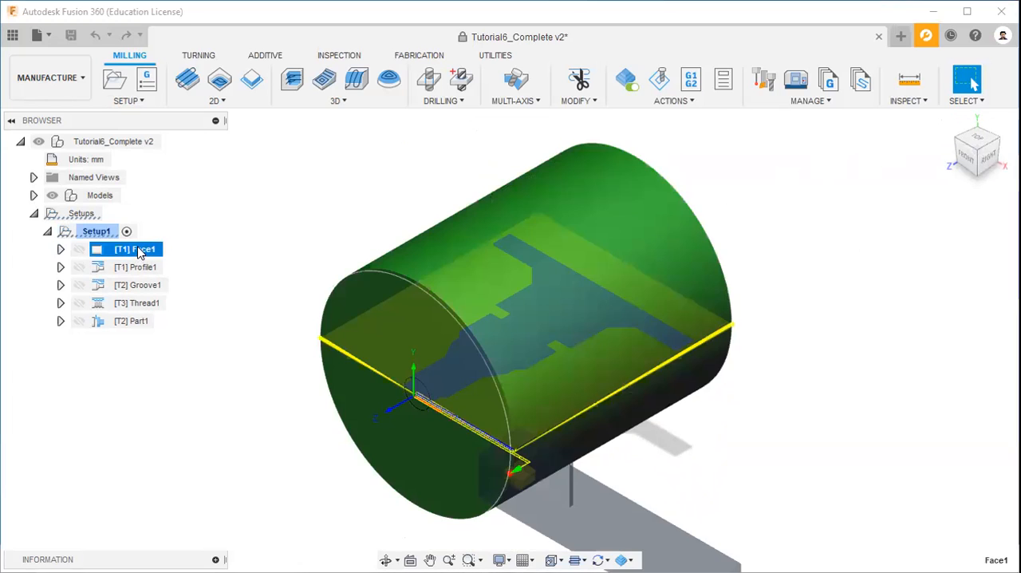
right_click(139, 252)
left_click(369, 191)
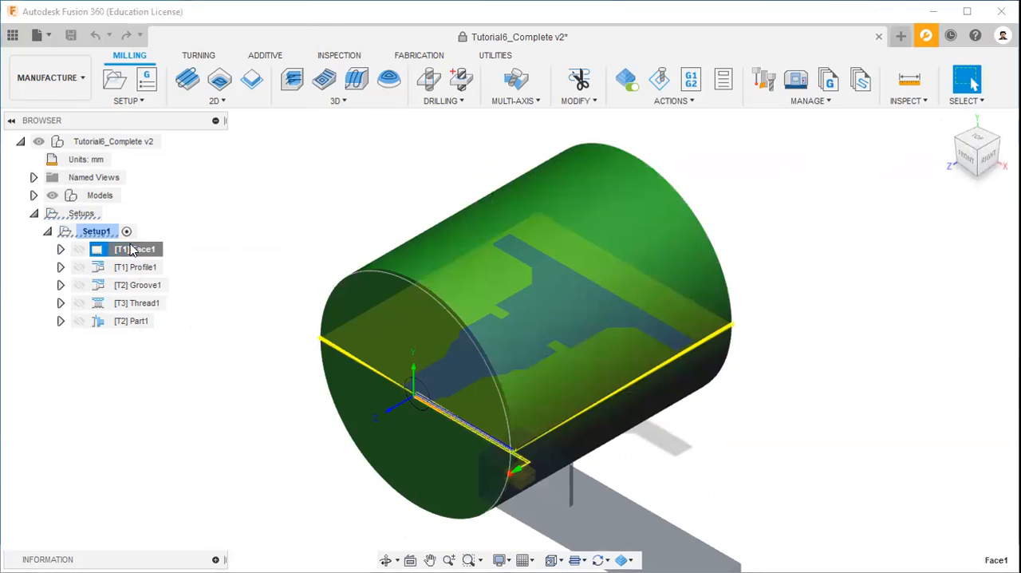
right_click(134, 251)
left_click(202, 12)
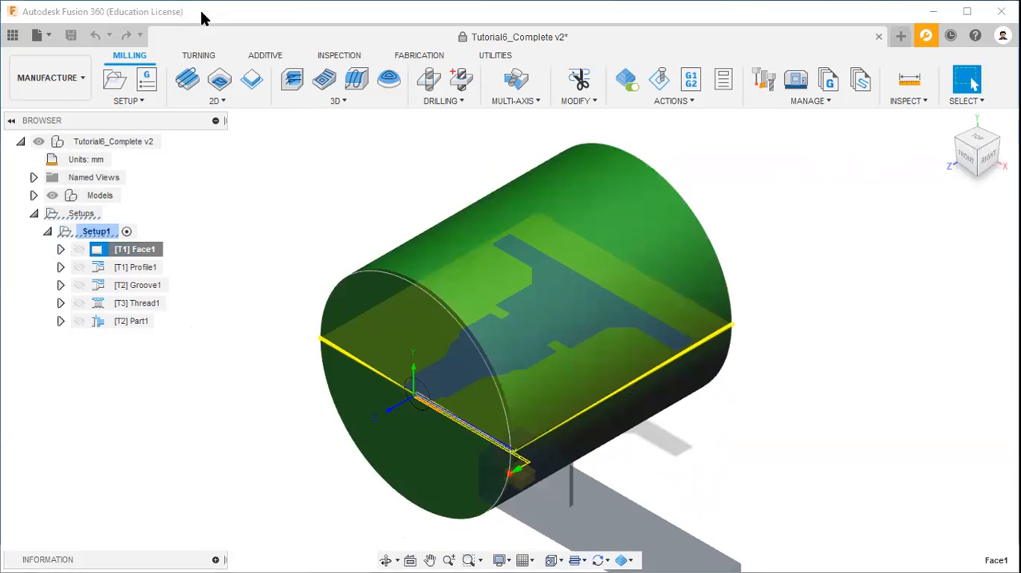
left_click_drag(798, 146, 857, 134)
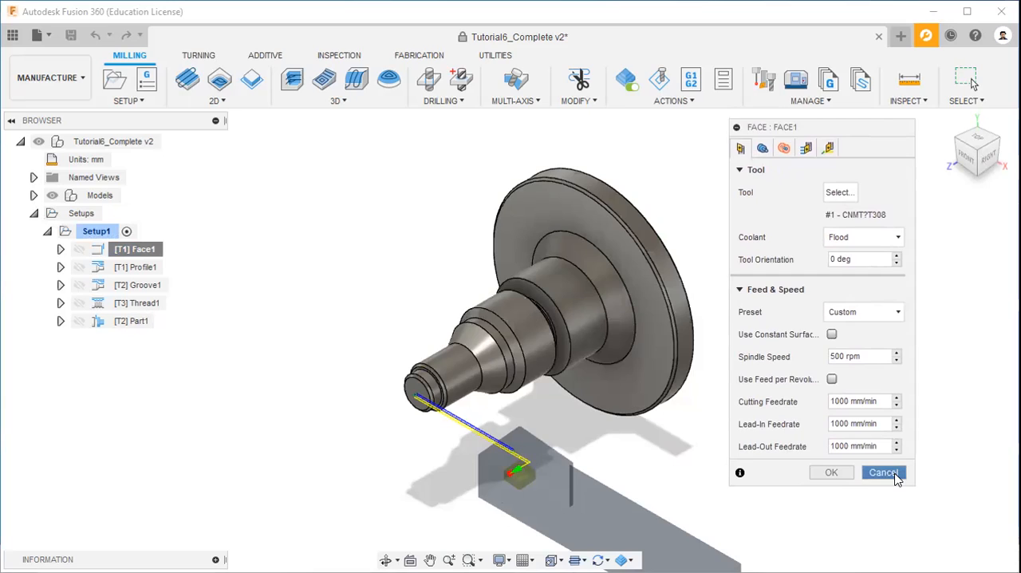
left_click(898, 472)
Step: Look through the milling, turning, additive and inspection toolsets and the list of available turning strategies
left_click(130, 59)
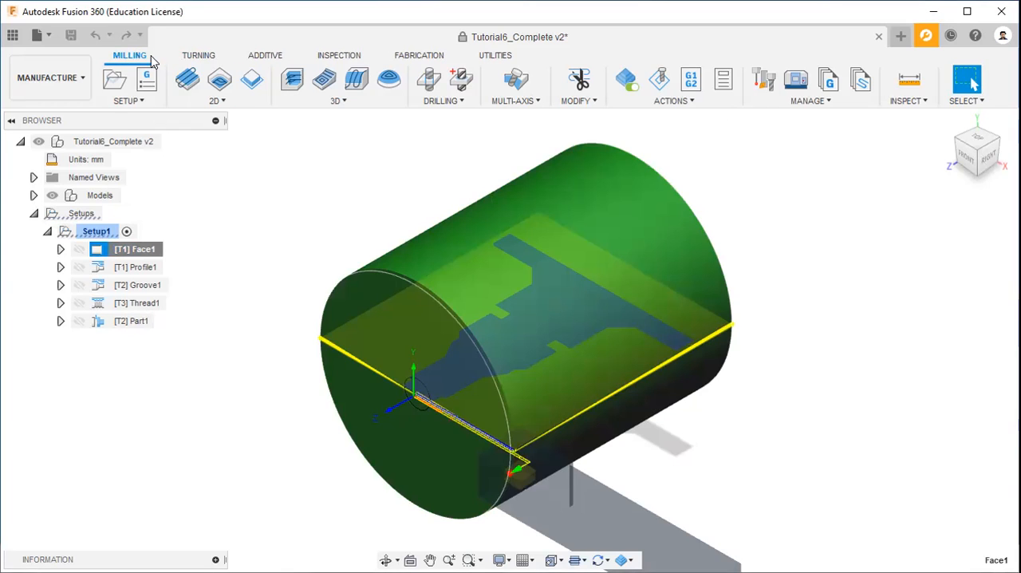
left_click(197, 57)
left_click(273, 59)
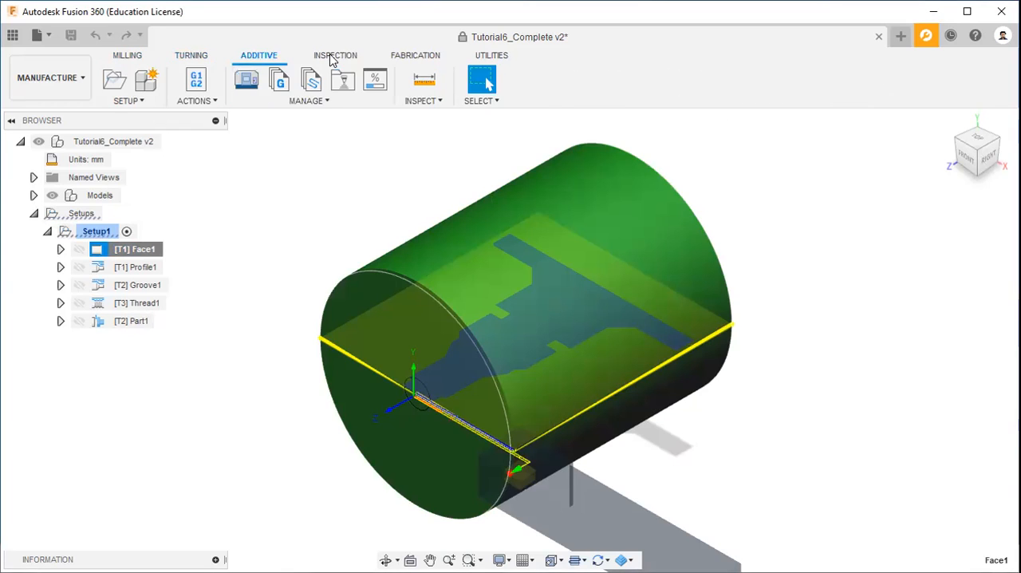
left_click(334, 58)
left_click(192, 59)
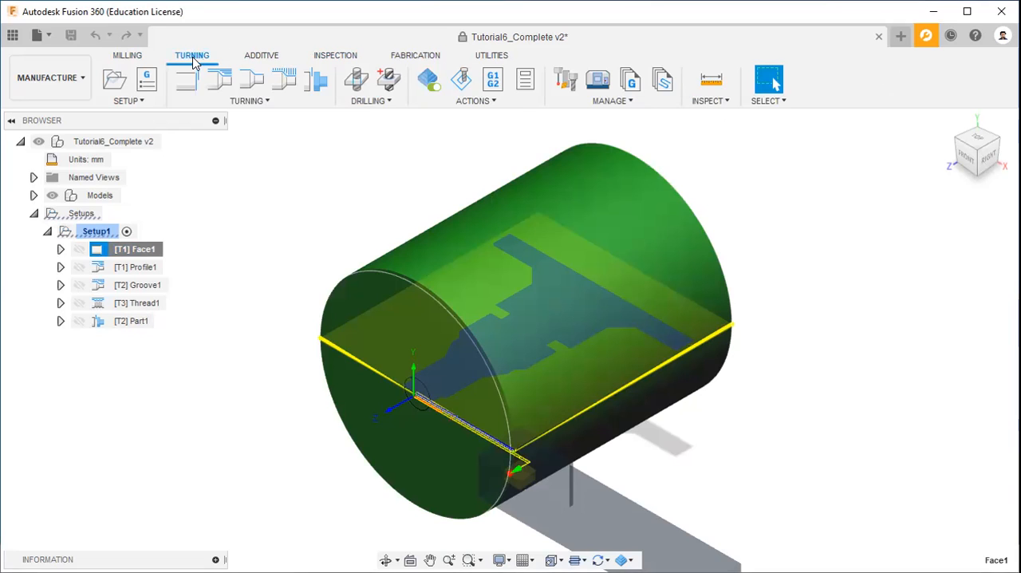
left_click(268, 103)
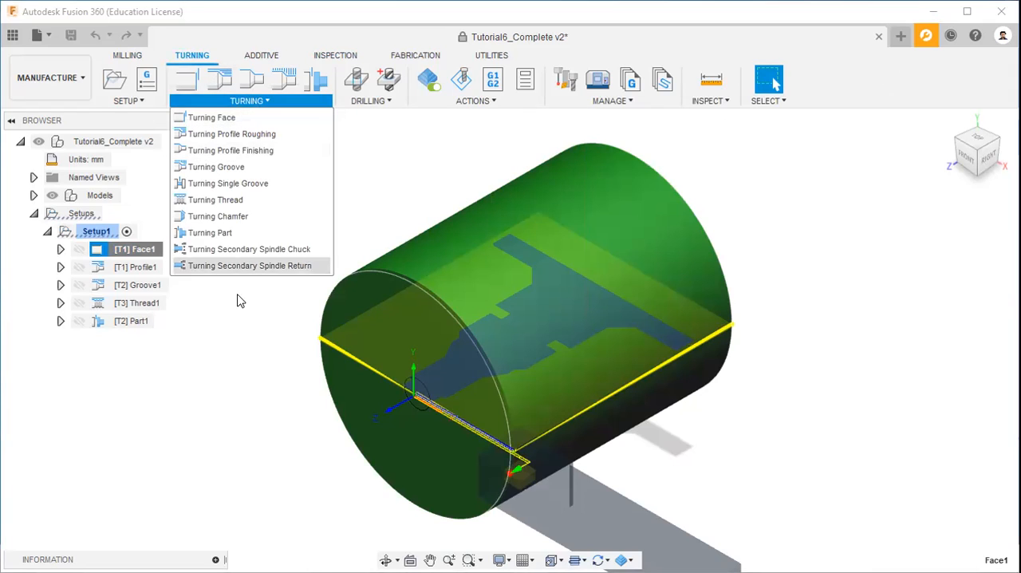
left_click(214, 339)
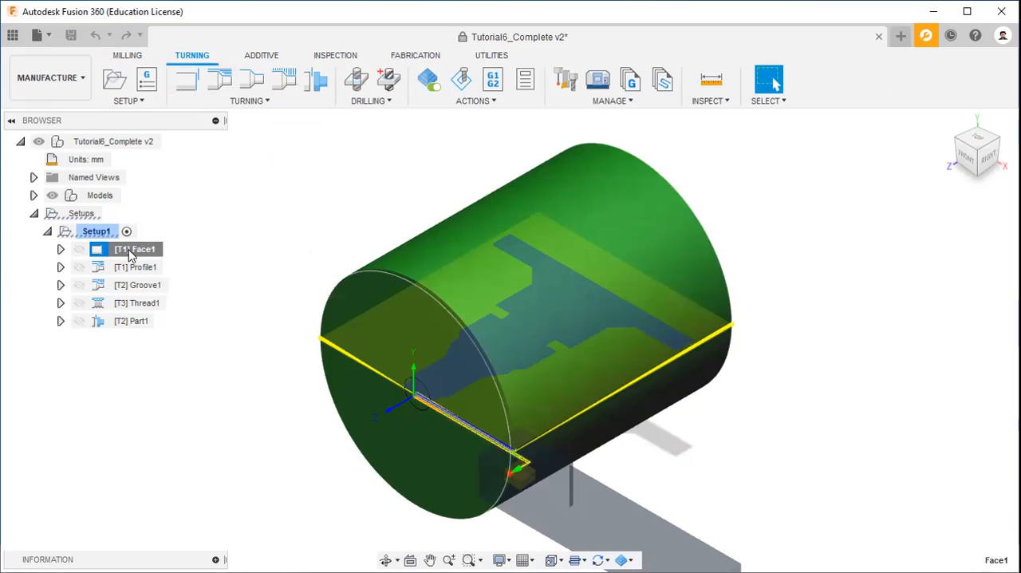
Step: Start a new Turning Face operation in Setup1 to preview its settings, and cancel it
left_click(254, 101)
left_click(245, 121)
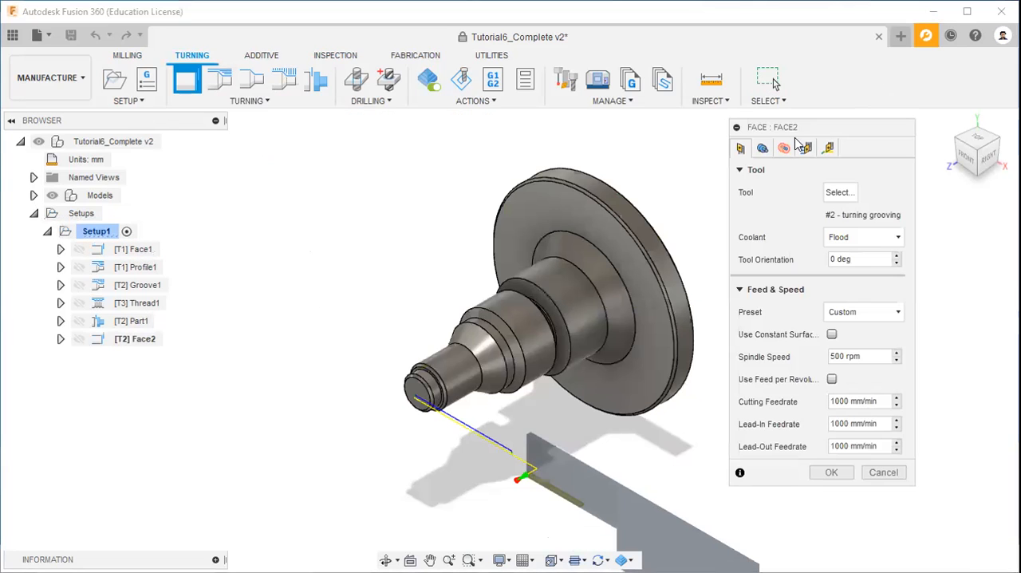
left_click(883, 473)
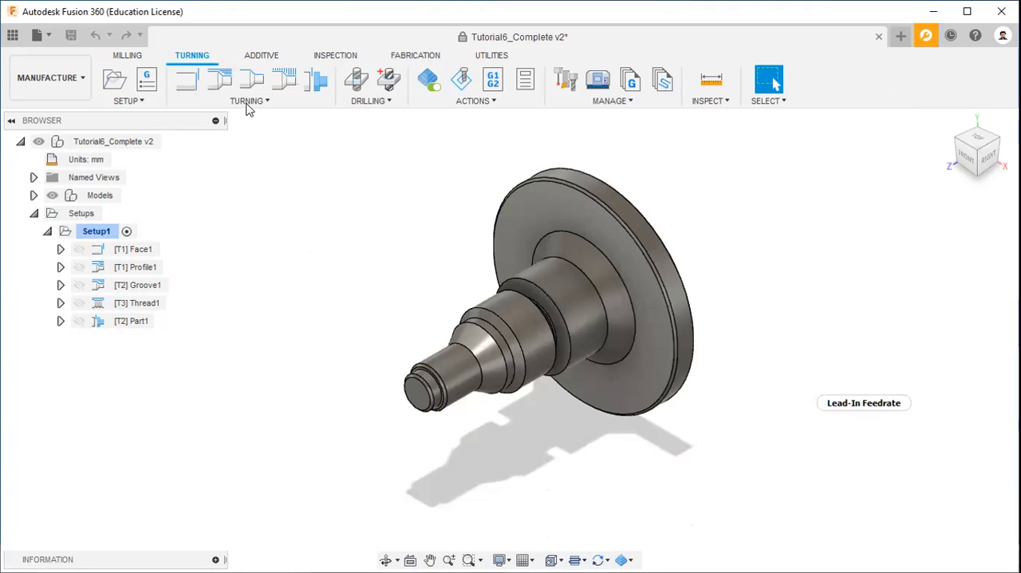
left_click(245, 106)
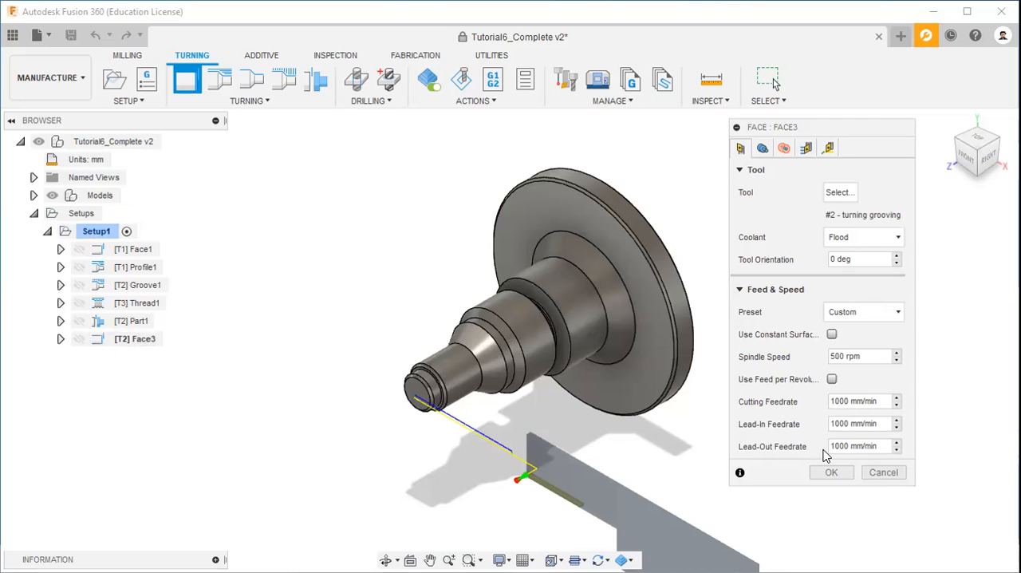
left_click(879, 472)
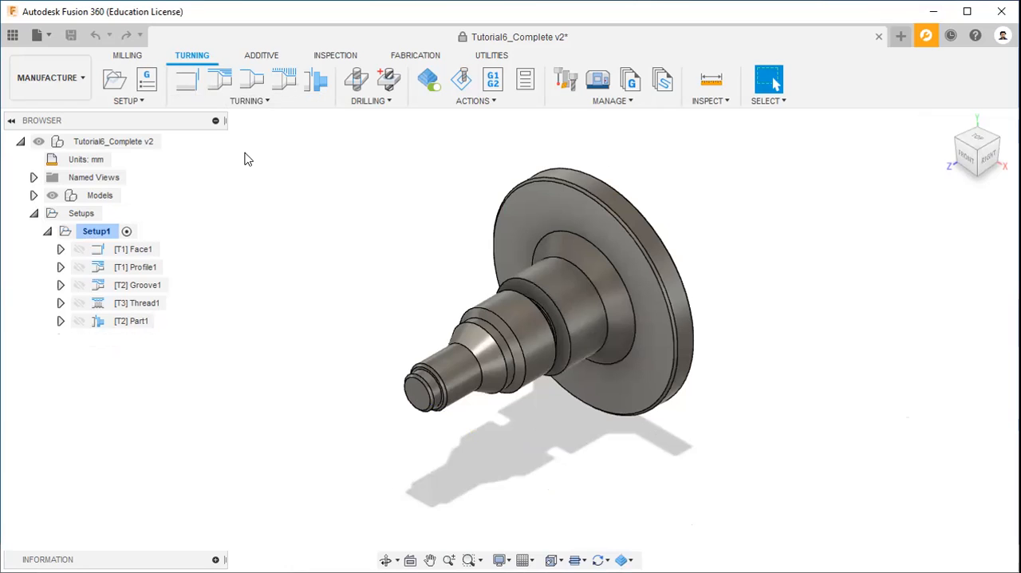
Step: Start a Turning Profile Roughing operation in Setup1 to preview its settings, and cancel it
left_click(269, 102)
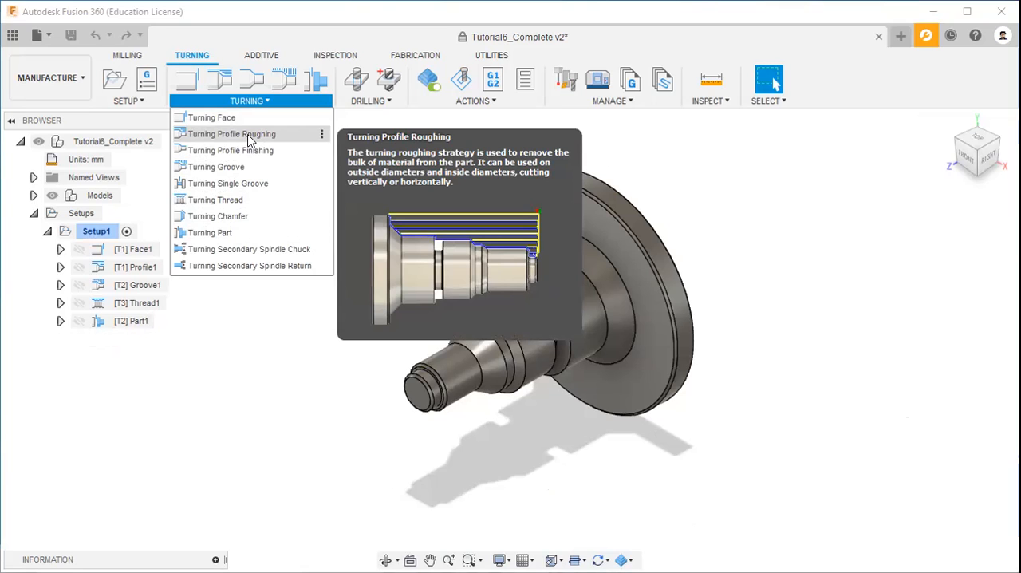
left_click(250, 136)
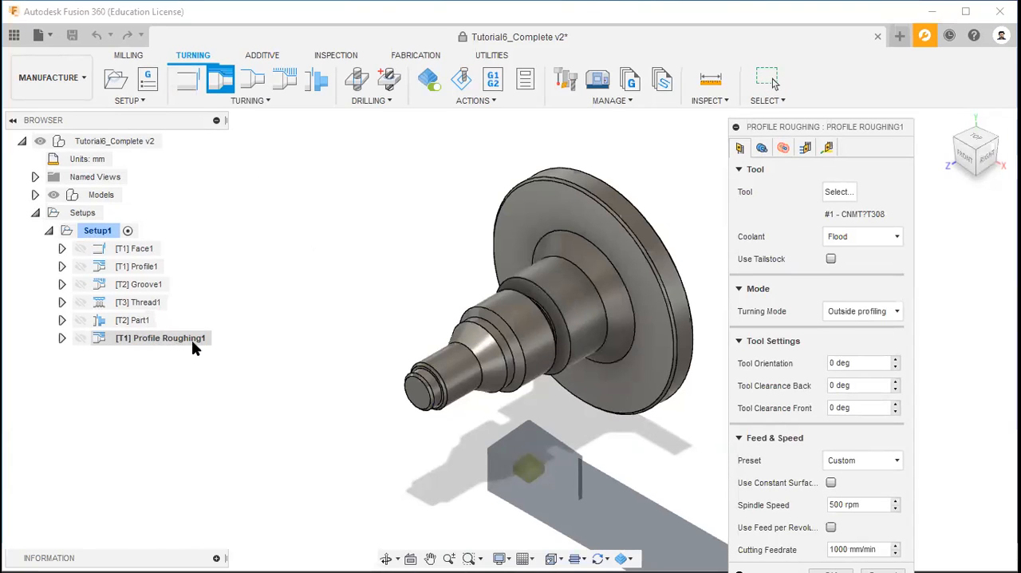
left_click_drag(874, 125, 822, 33)
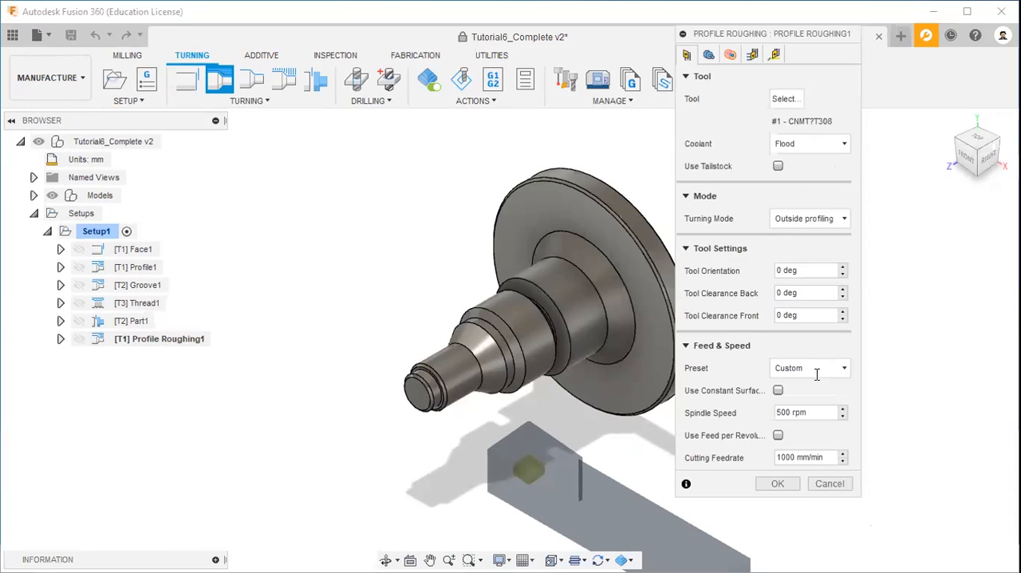
left_click(835, 484)
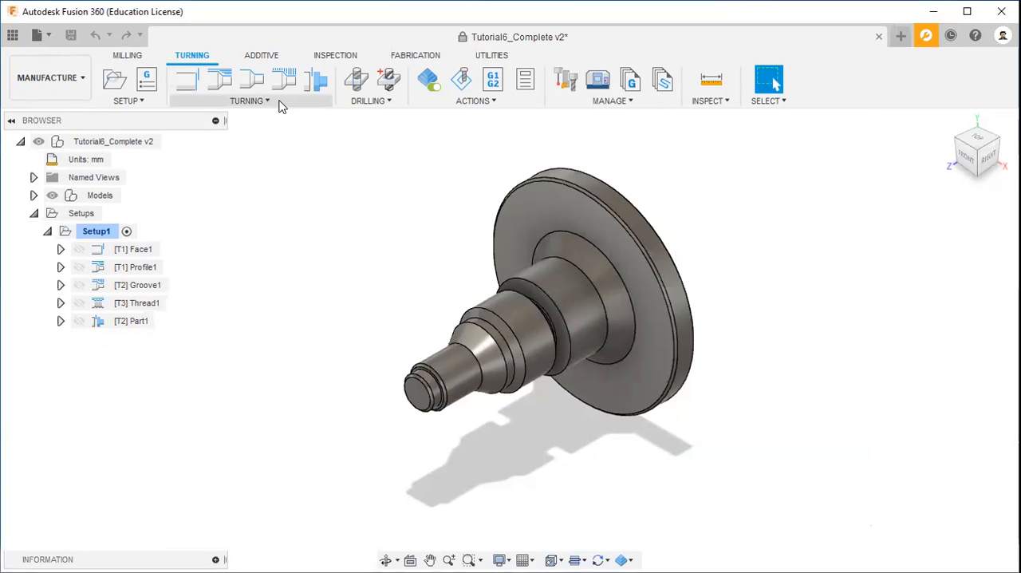
Step: Start a Turning Profile Finishing operation in Setup1 to preview its settings, and cancel it
left_click(280, 103)
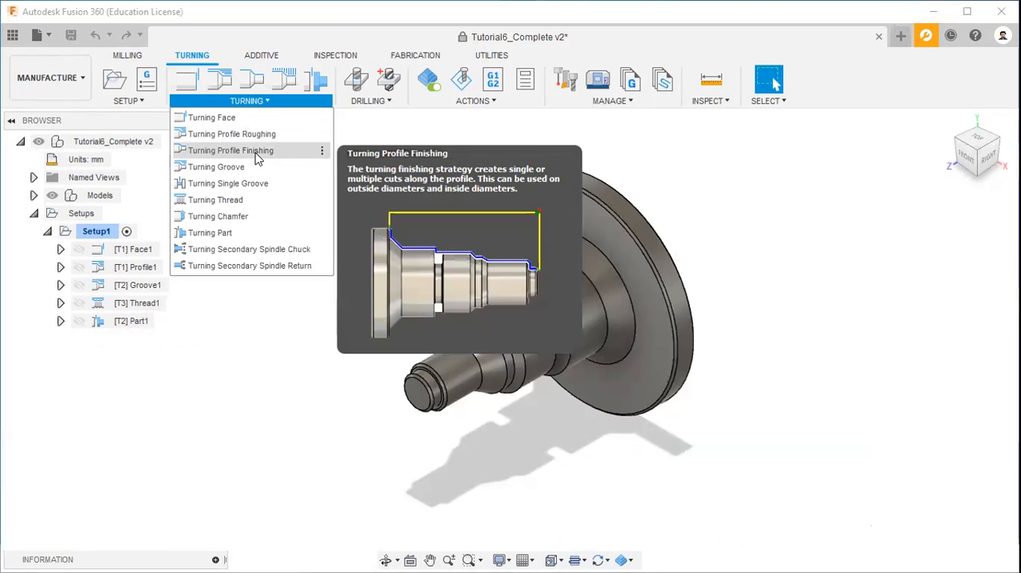
left_click(262, 151)
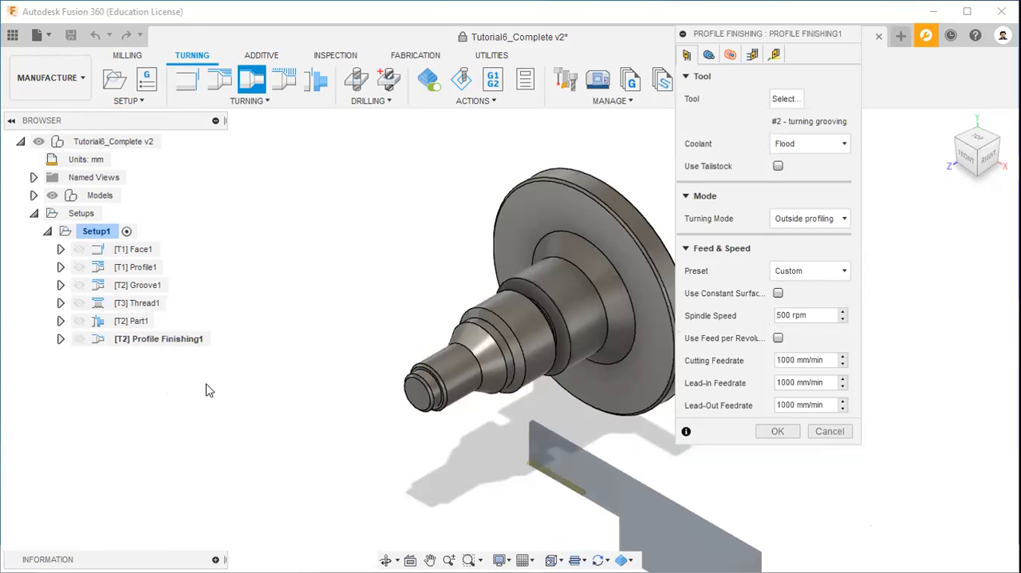
left_click(828, 431)
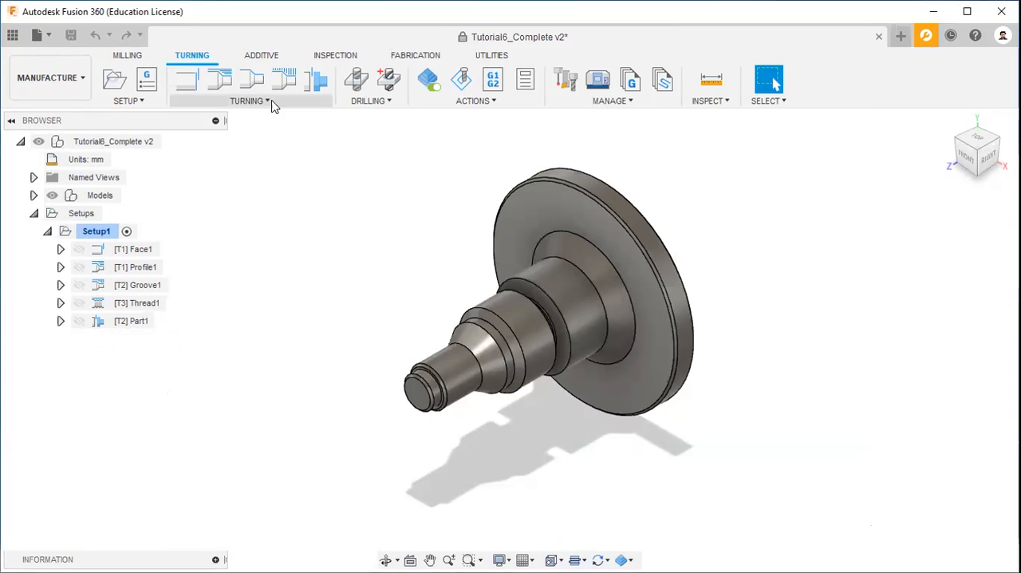
Step: Start a Turning Groove operation in Setup1, cancel it, and look over the remaining turning strategies
left_click(251, 101)
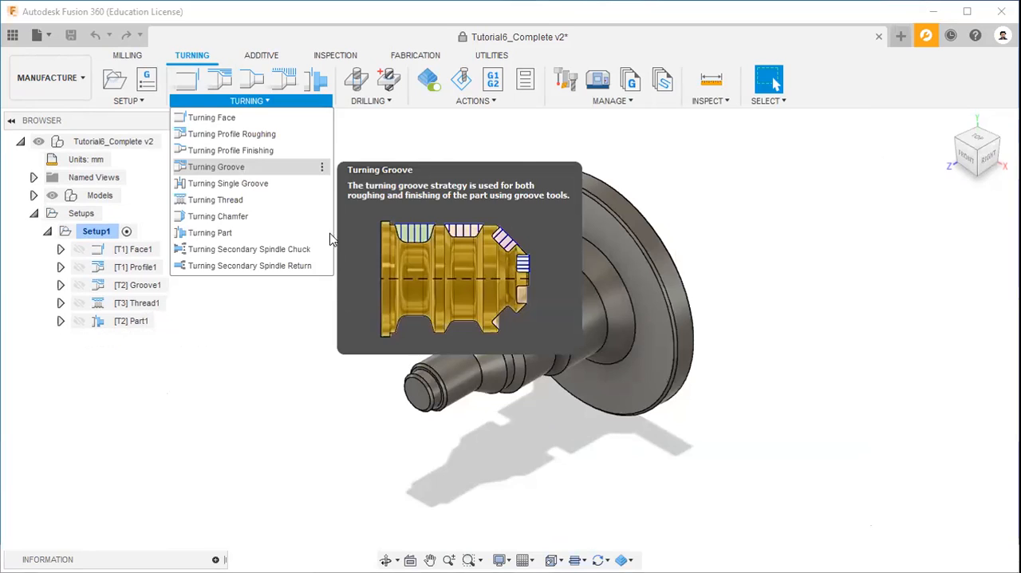
left_click(239, 166)
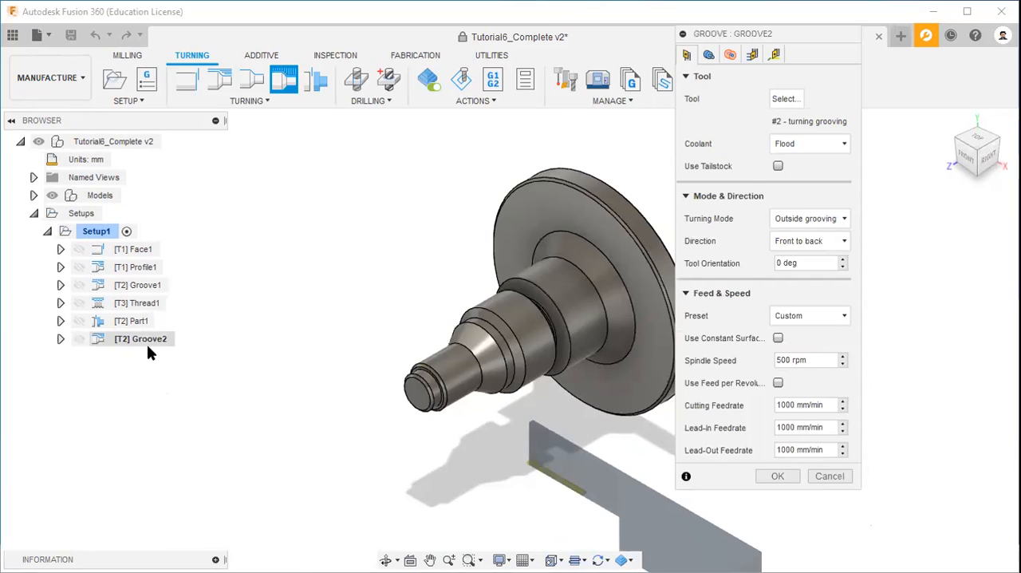
left_click(829, 476)
left_click(267, 103)
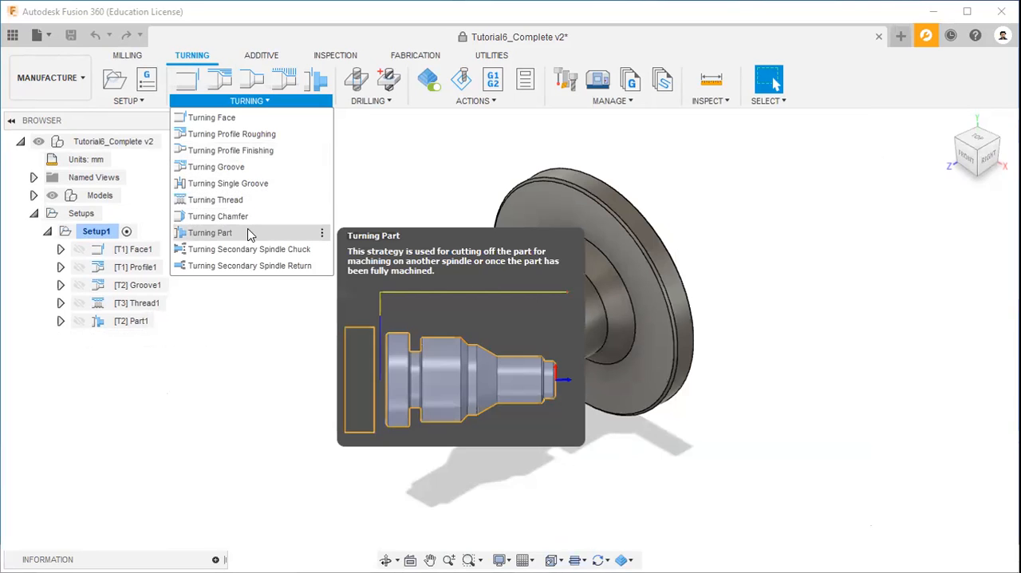
Step: Open the existing Face1 operation in Setup1 for editing
left_click(146, 253)
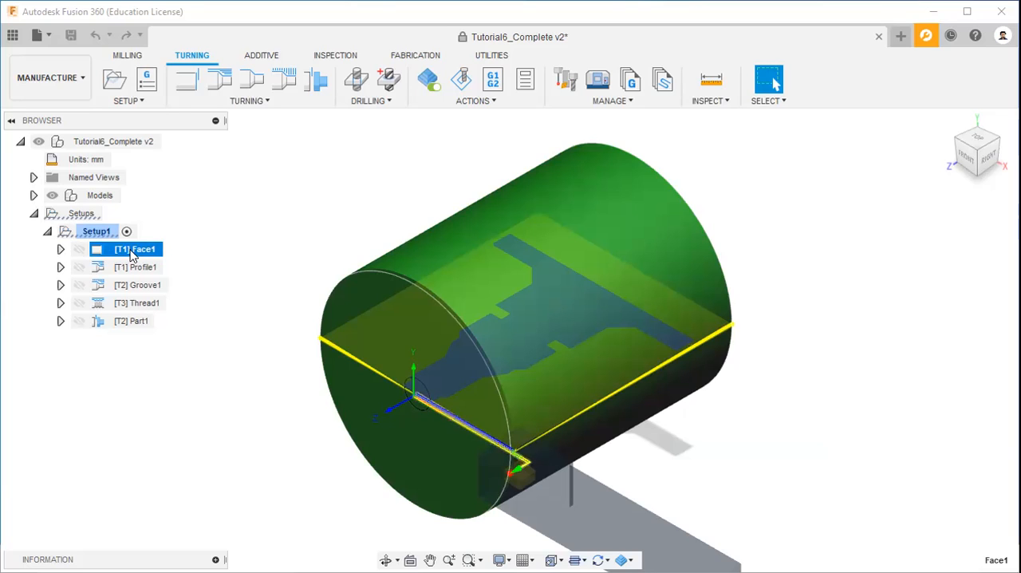
right_click(137, 251)
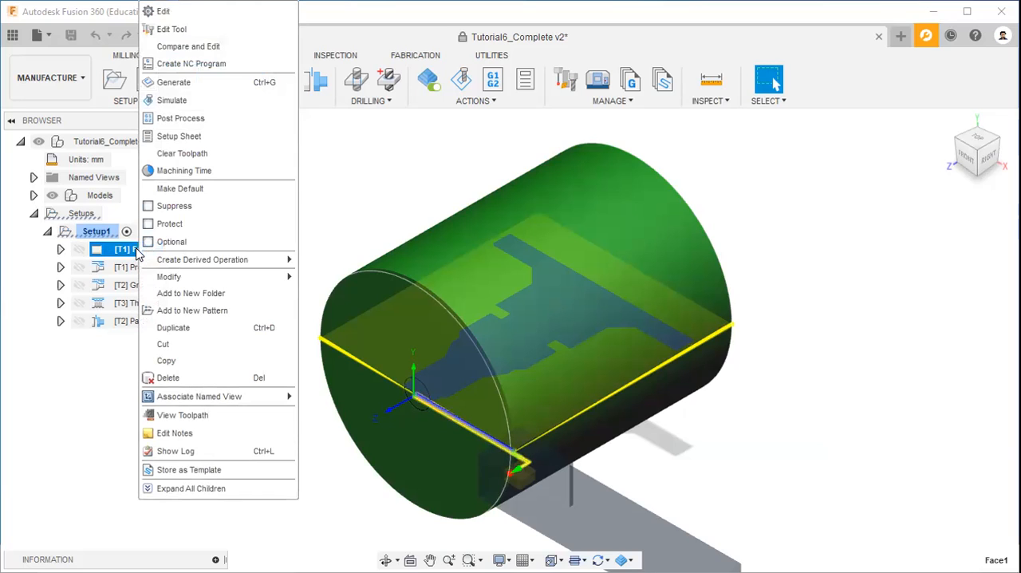
left_click(228, 15)
left_click_drag(772, 37, 814, 77)
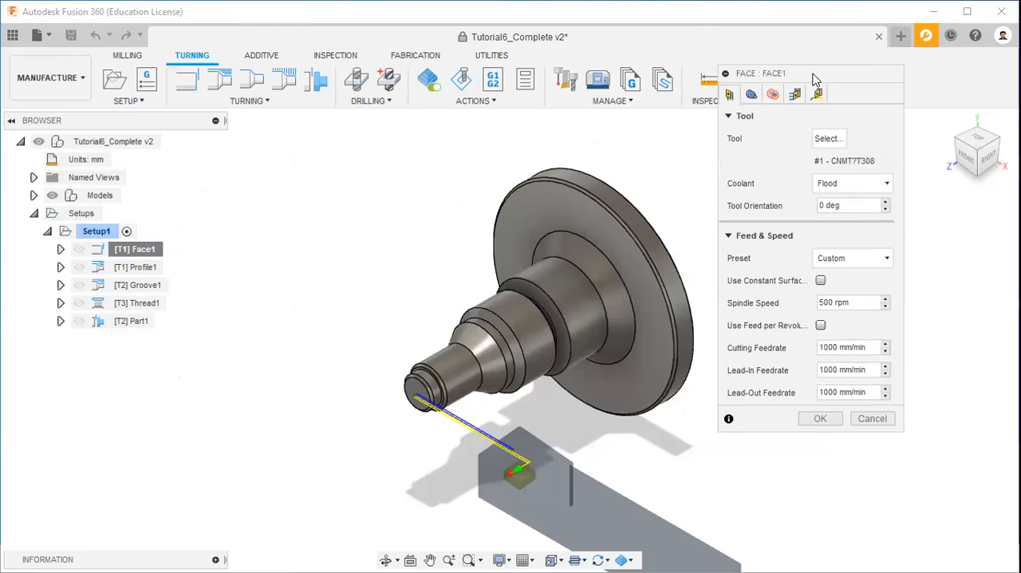
Step: Examine the tools available for the Face1 operation in the tool library, closing it without choosing another tool
left_click(828, 139)
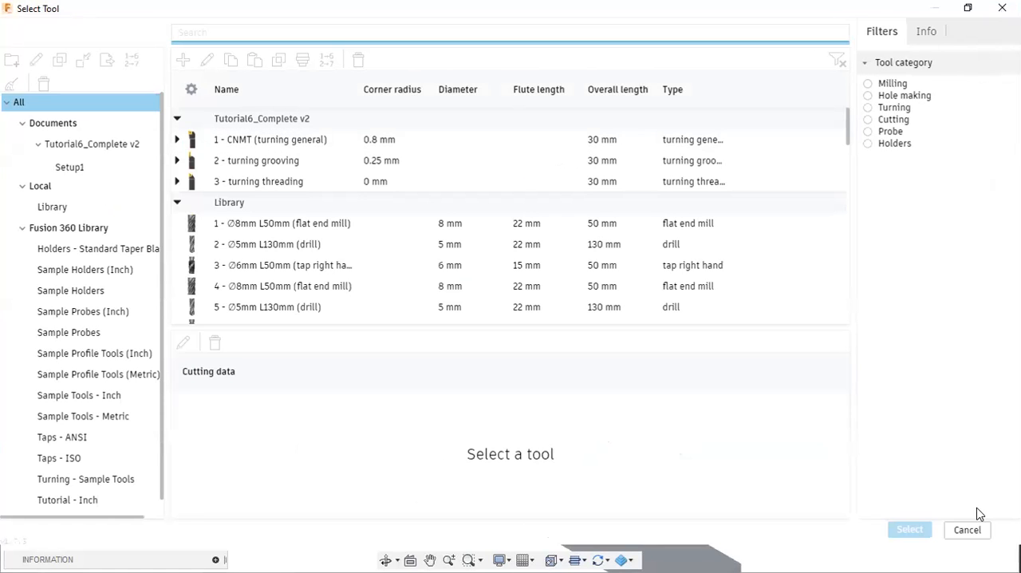
left_click(967, 529)
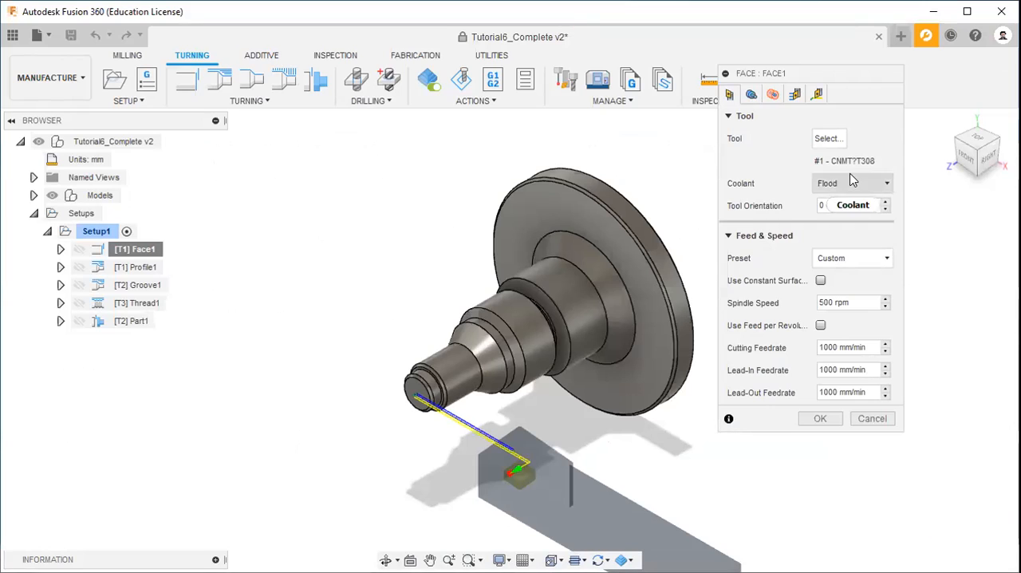
left_click(828, 141)
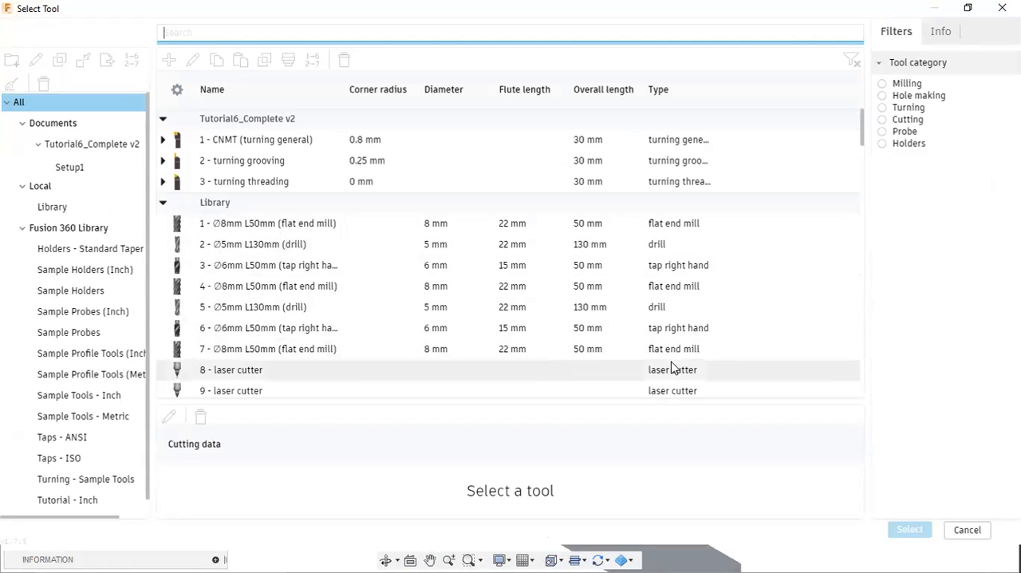
left_click(972, 531)
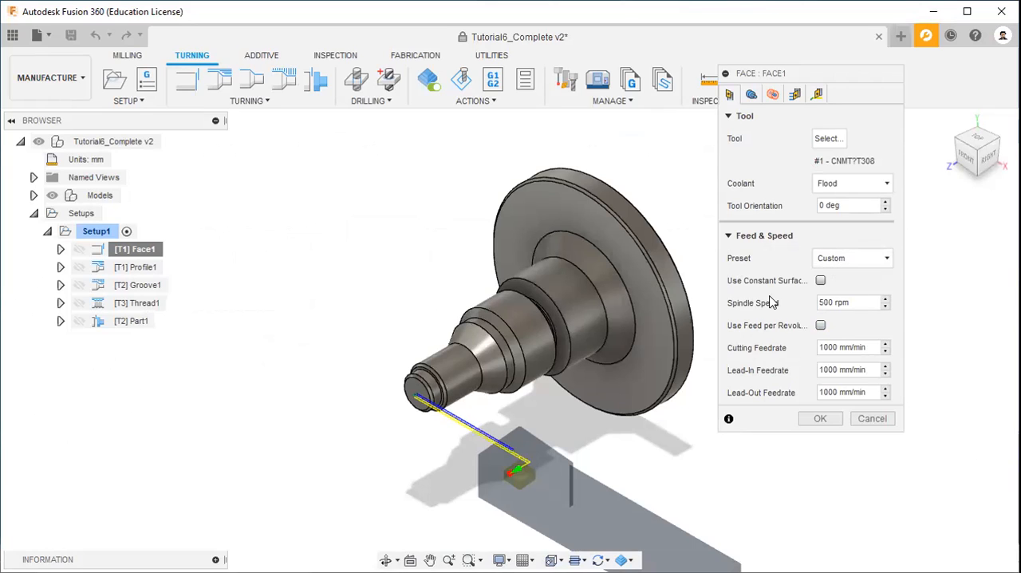
Step: Open Face1's geometry settings and examine the front plane position on the model from another angle
left_click(751, 96)
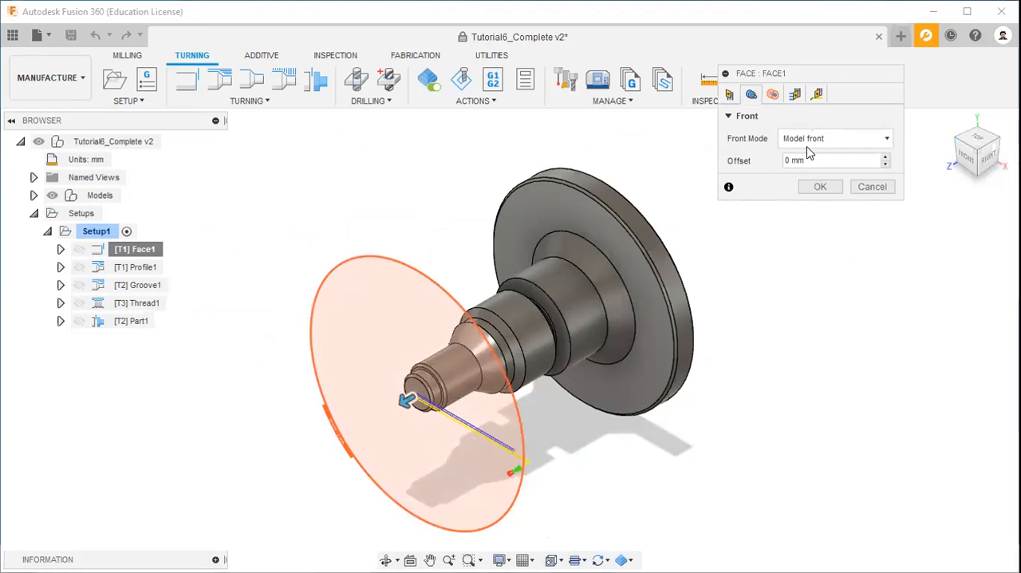
left_click(980, 154)
left_click_drag(980, 153, 992, 139)
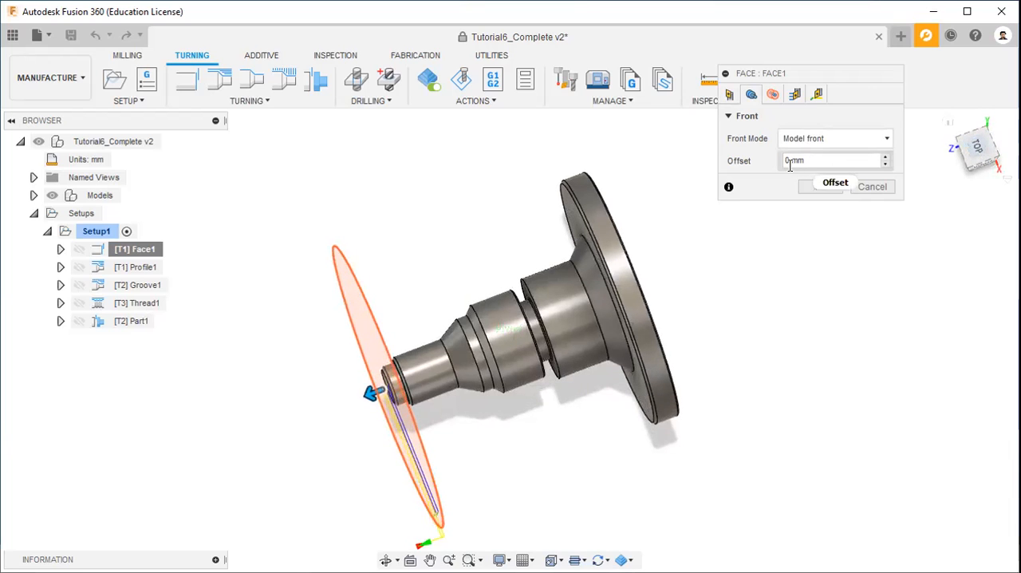
Step: Examine Face1's radii, passes and linking settings, viewing the clearance boundaries from another angle, and accept the operation as it is
left_click(772, 95)
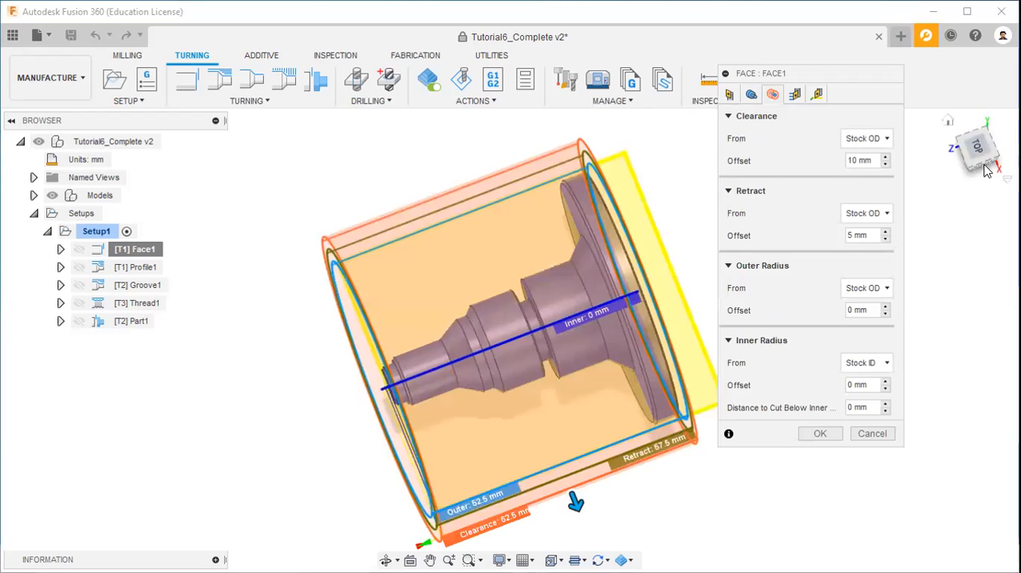
left_click_drag(978, 158, 1000, 132)
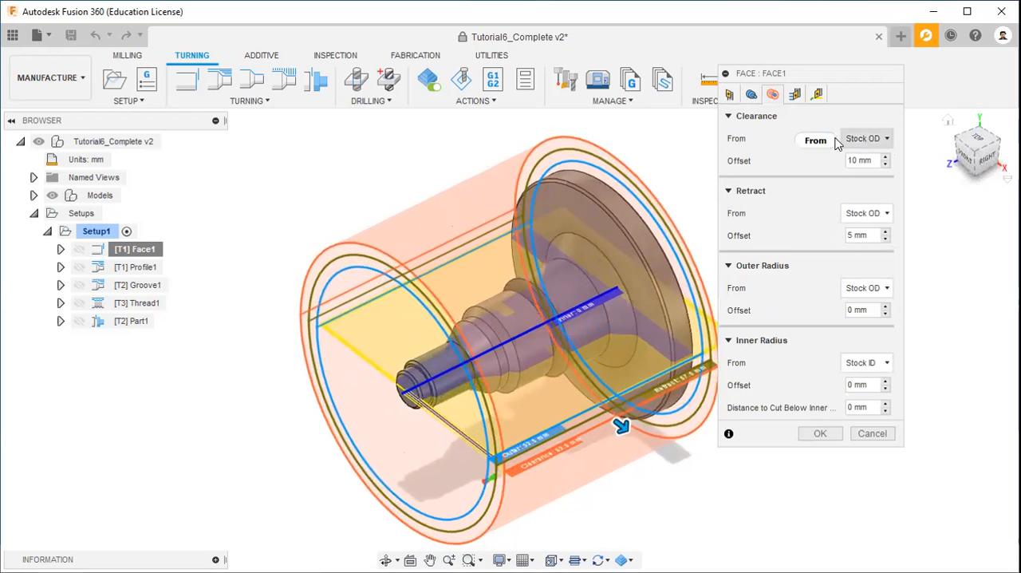
left_click(795, 95)
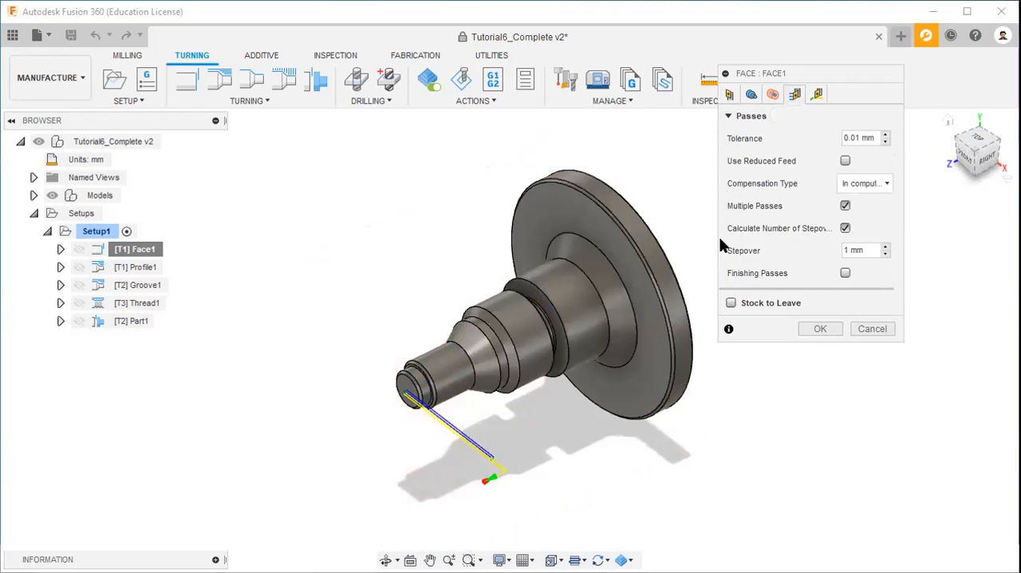
left_click(817, 94)
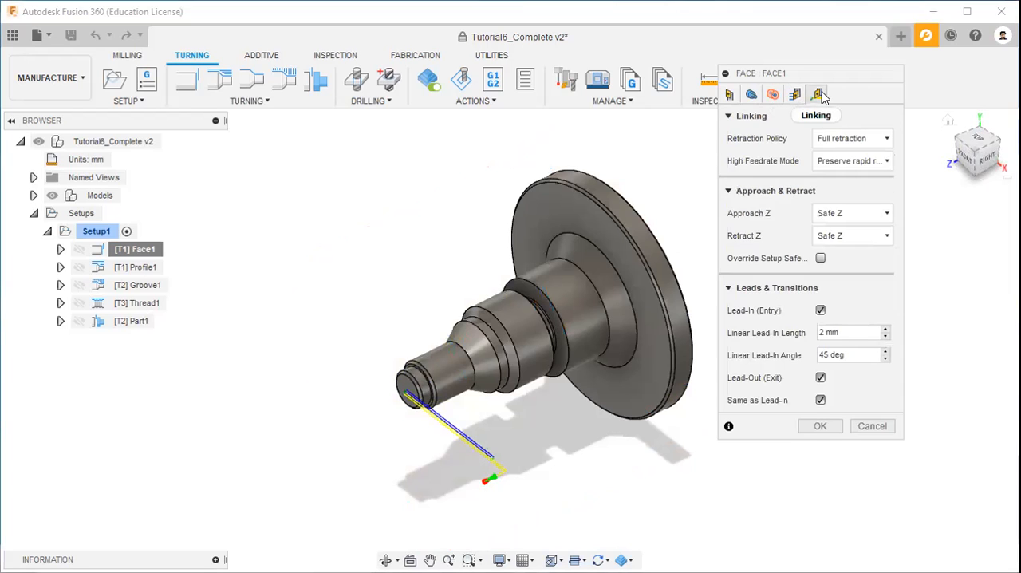
left_click(821, 426)
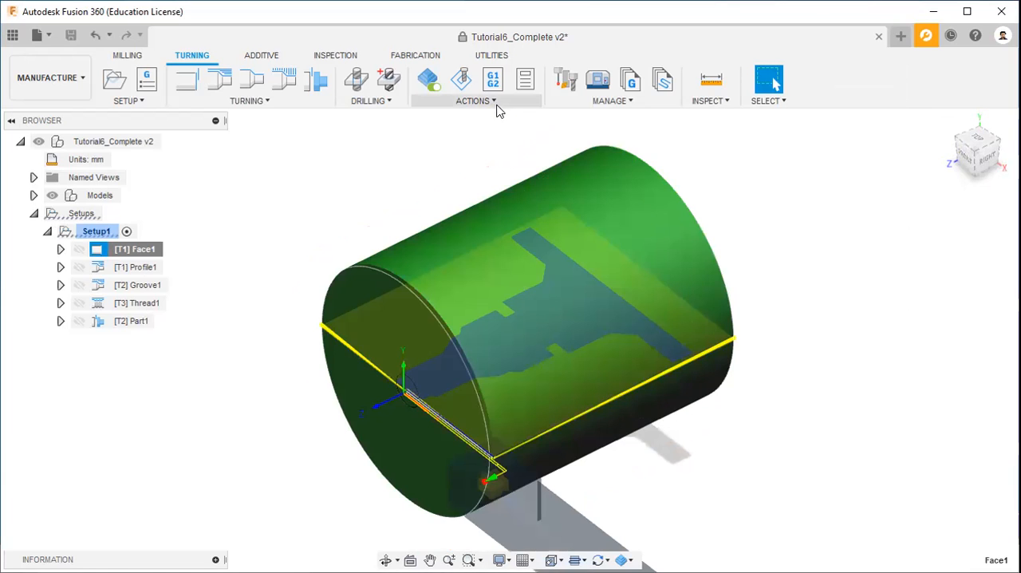
Step: Simulate the Face1 toolpath on the stock and close the simulation
left_click(495, 102)
left_click(467, 147)
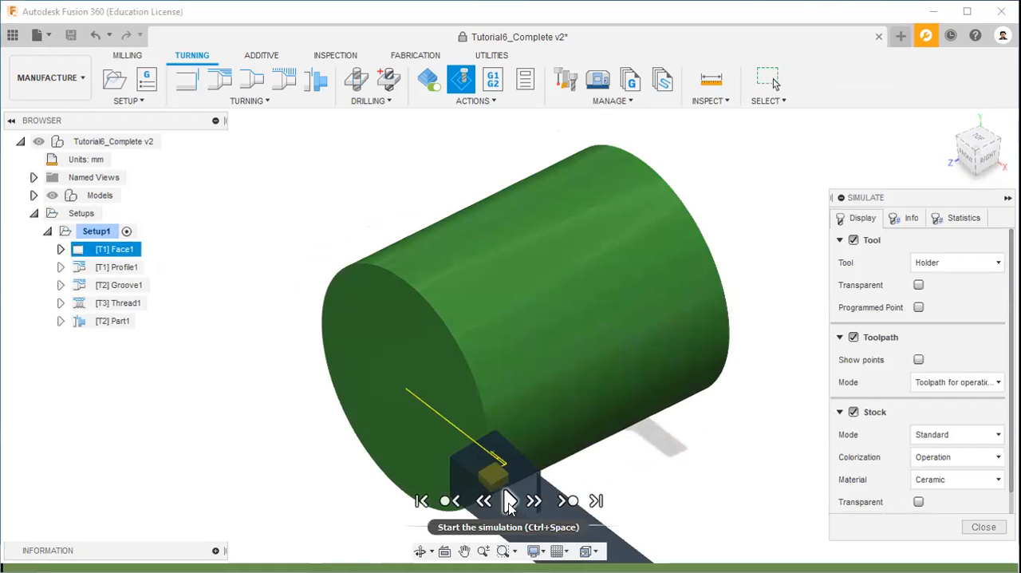
left_click(508, 502)
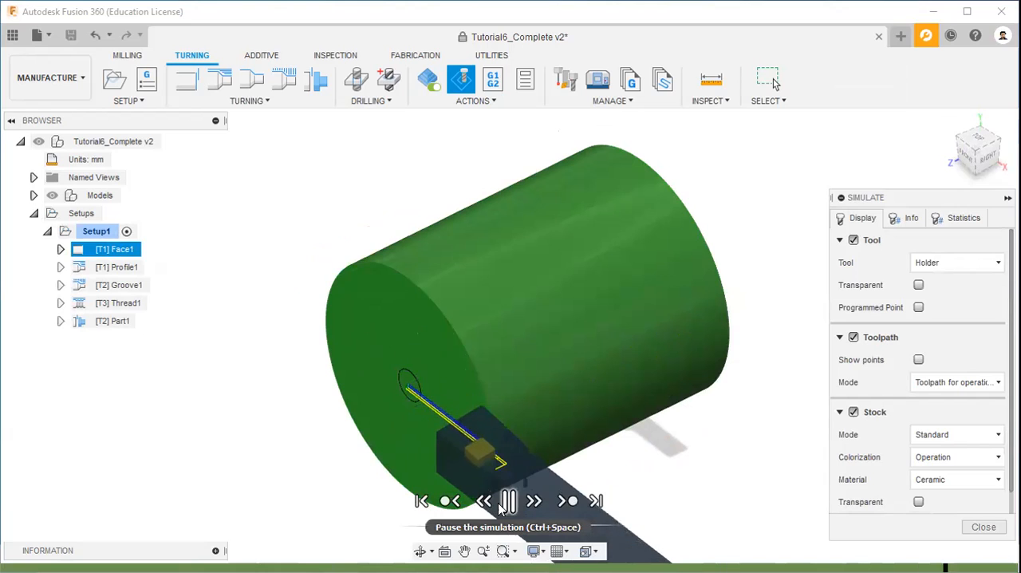
left_click(508, 502)
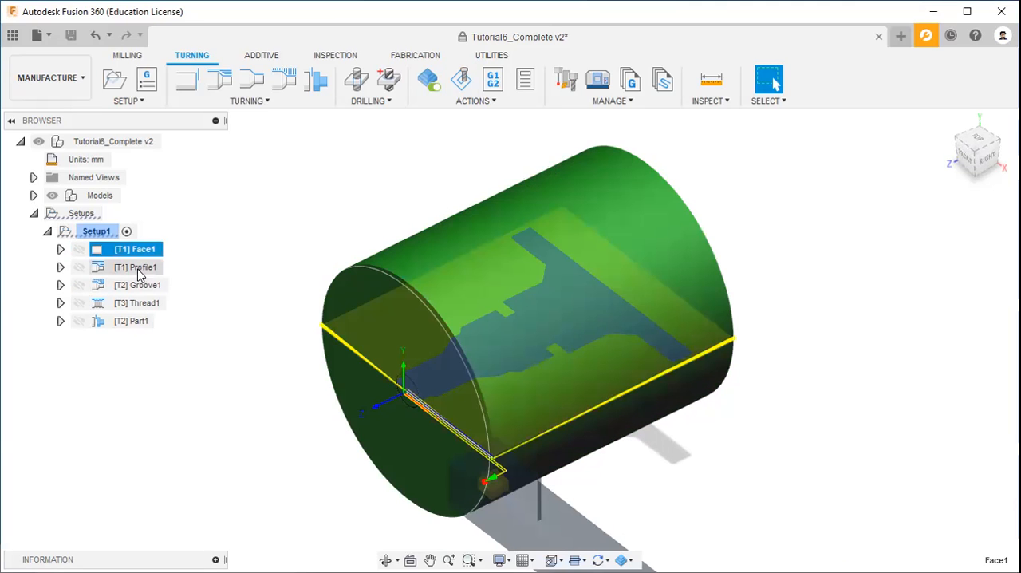
Step: Examine the Profile1 toolpath from the top and home views, and open the operation for editing
left_click(137, 269)
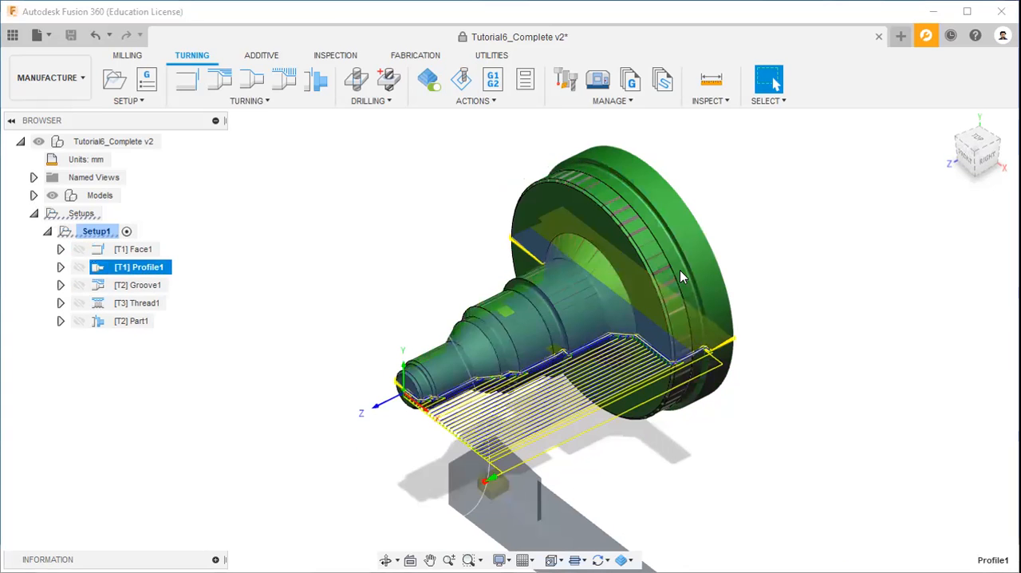
left_click(980, 143)
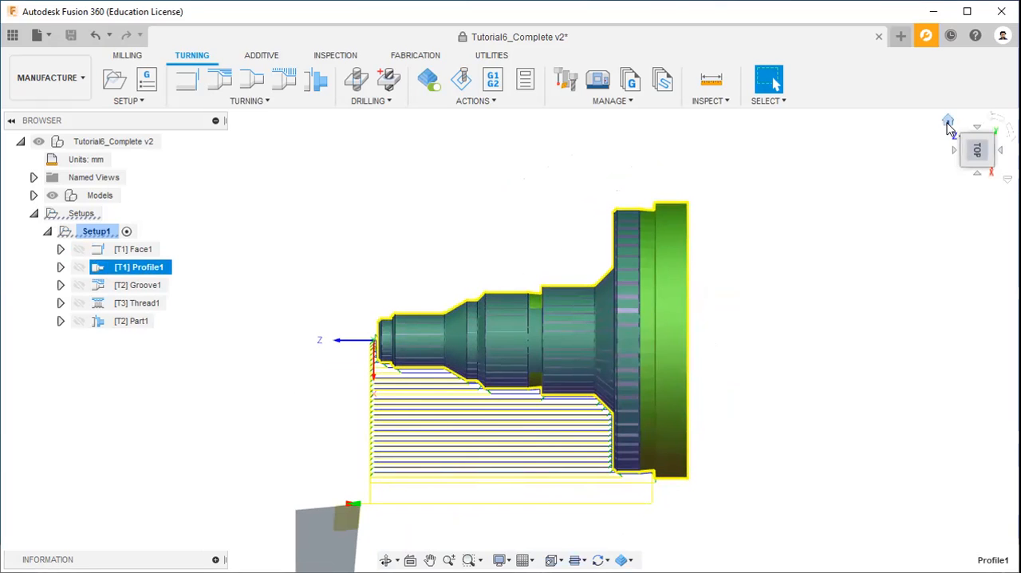
left_click(953, 122)
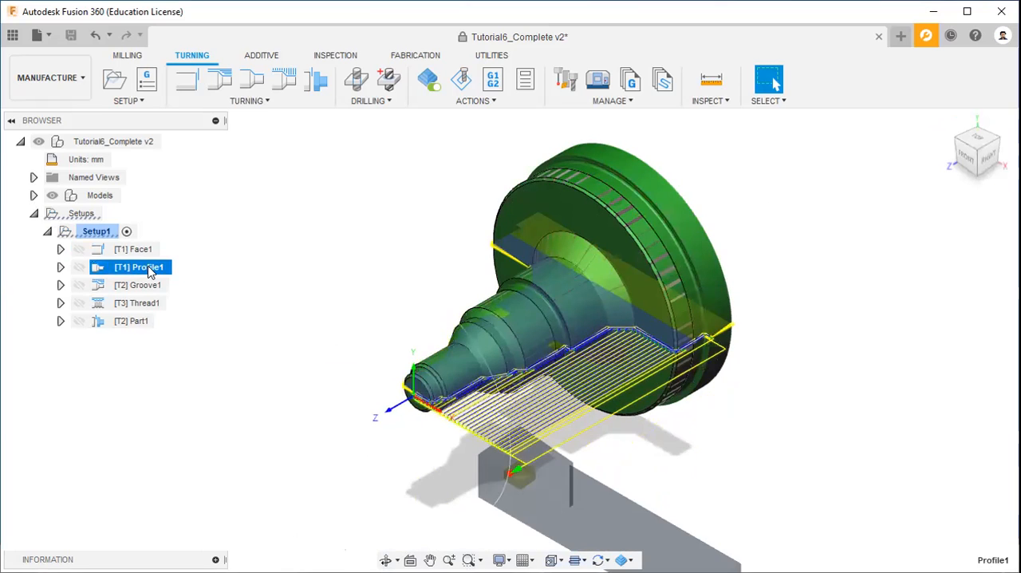
right_click(150, 271)
left_click(203, 11)
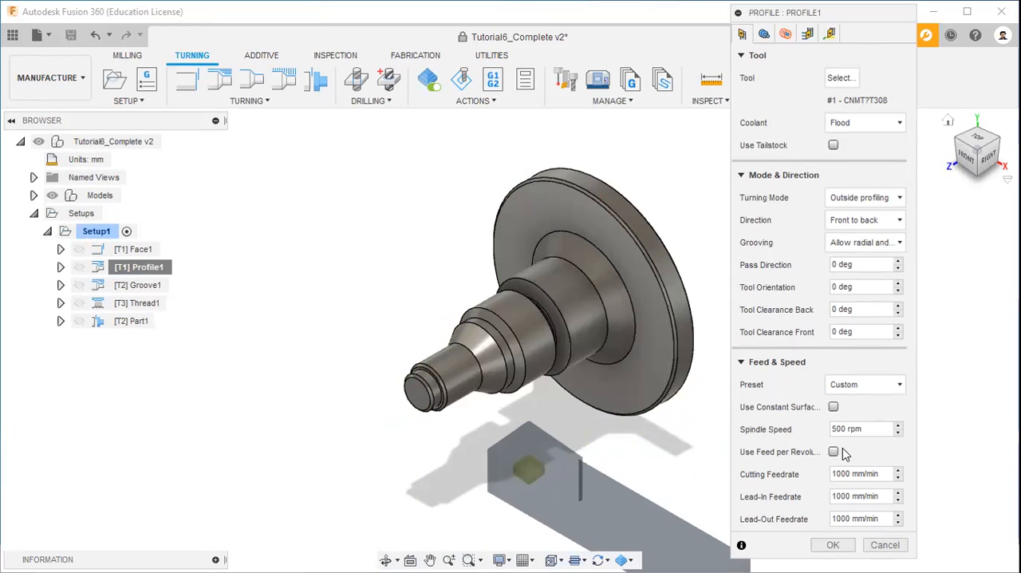
Step: Examine the front and back limits in Profile1's geometry settings, viewing the part from above and from the home view
left_click(763, 33)
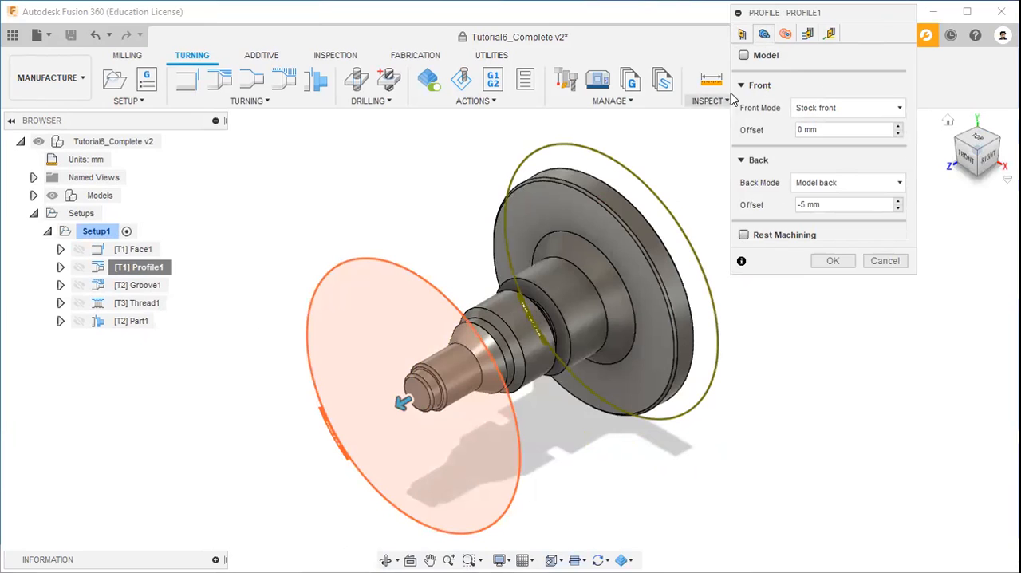
left_click(976, 149)
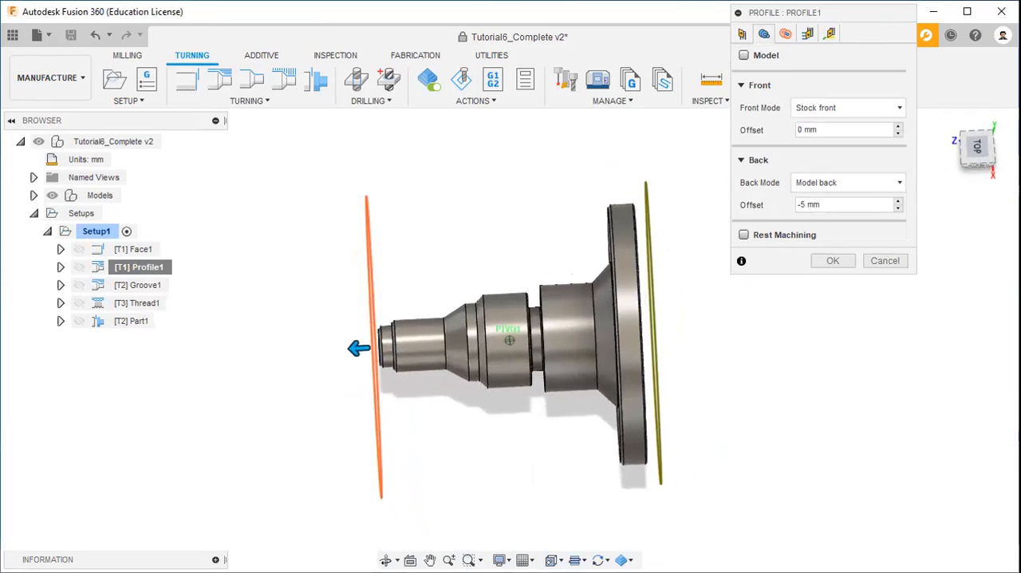
left_click_drag(977, 149, 978, 141)
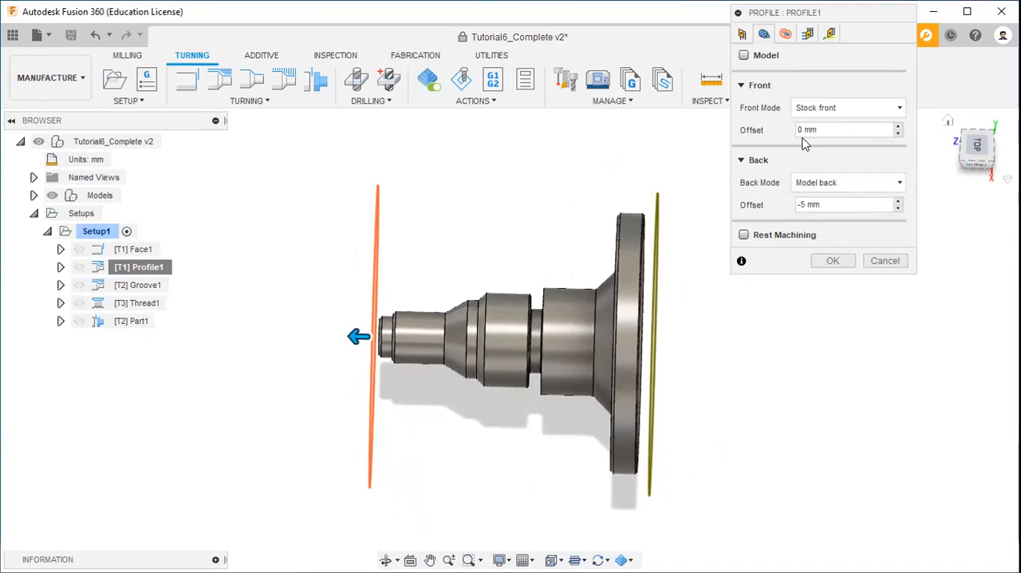
left_click(948, 121)
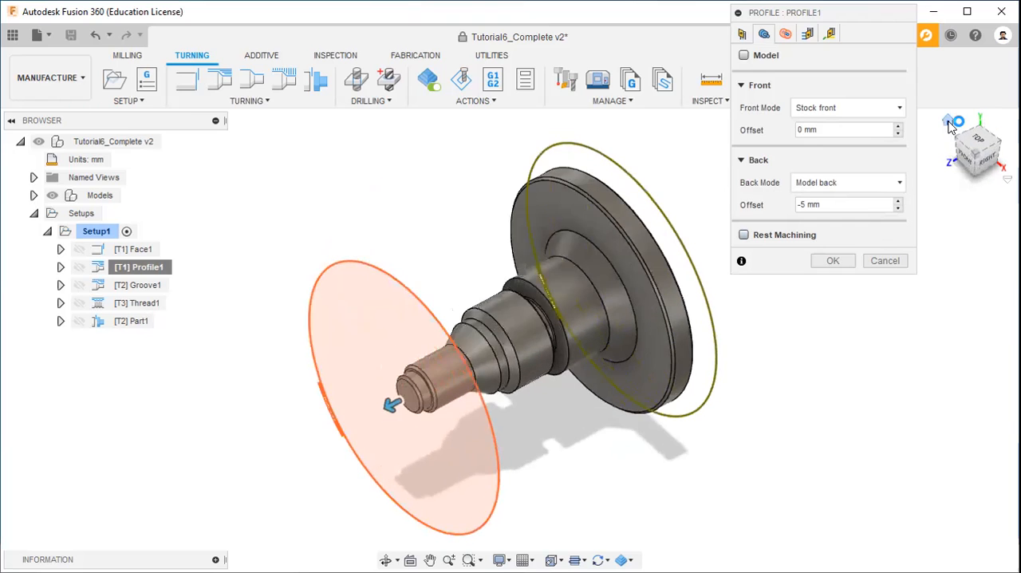
Step: Examine Profile1's radii, passes and linking settings and accept the operation without changes
left_click(785, 34)
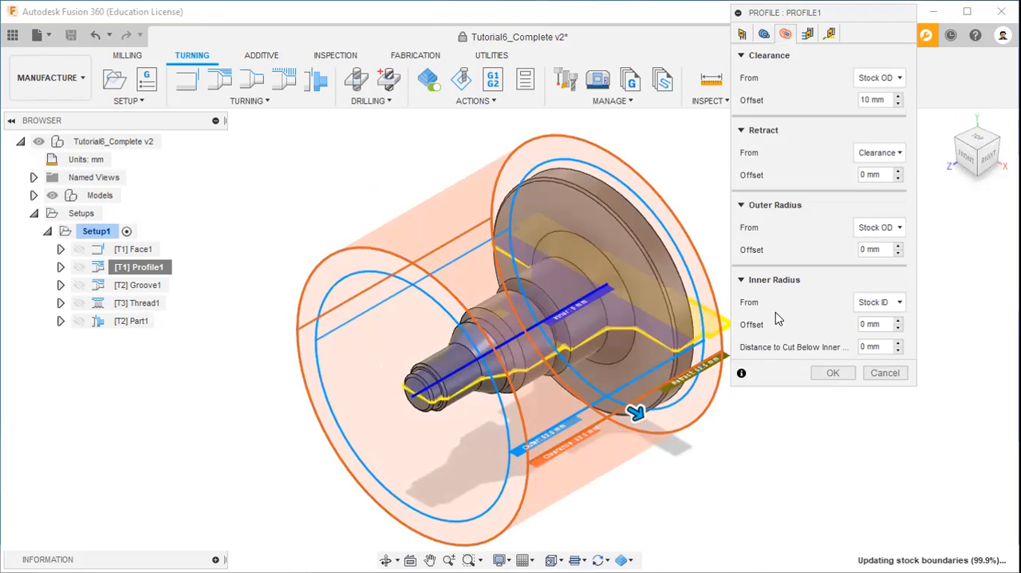
left_click(801, 36)
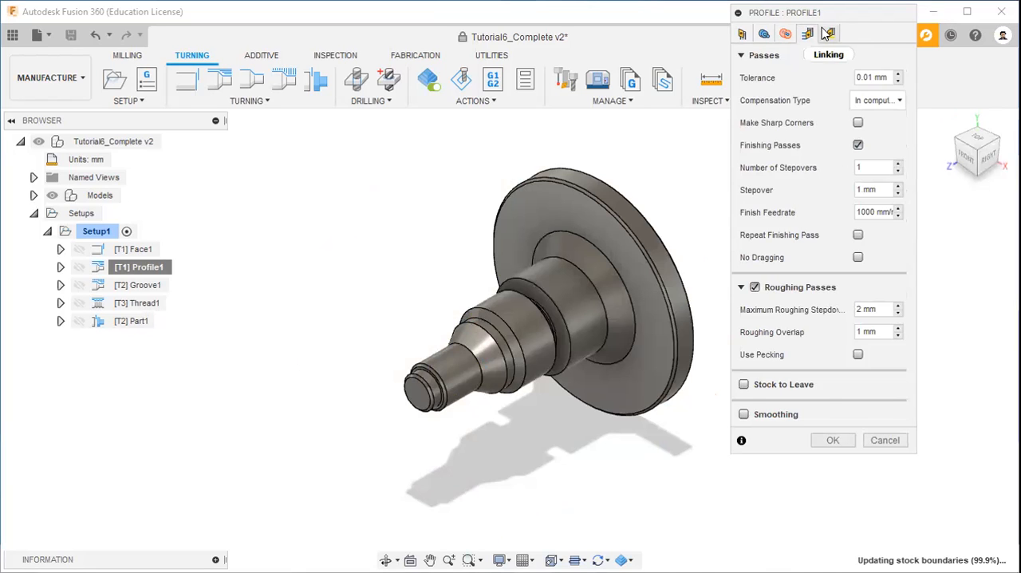
left_click(828, 34)
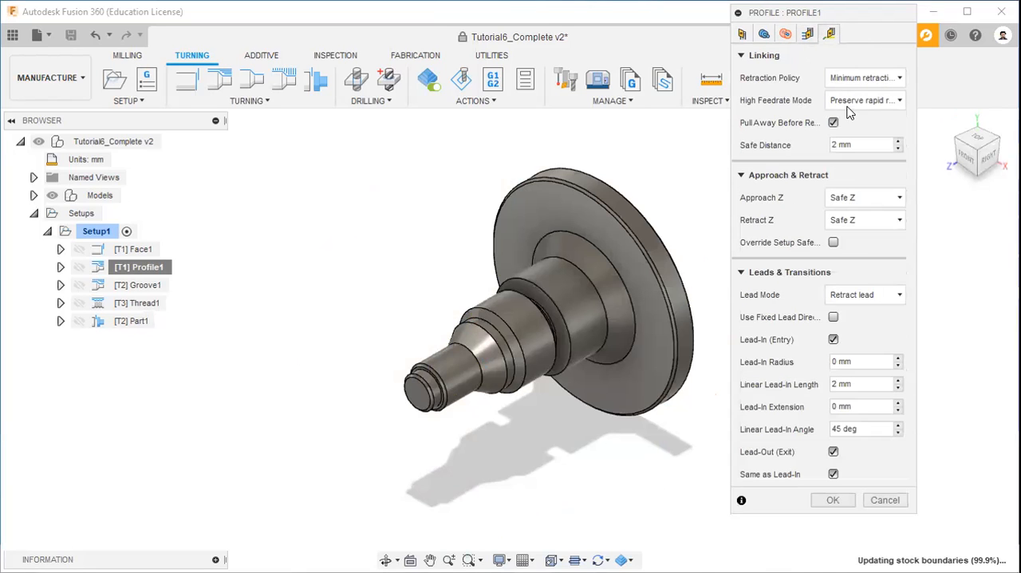
left_click(832, 500)
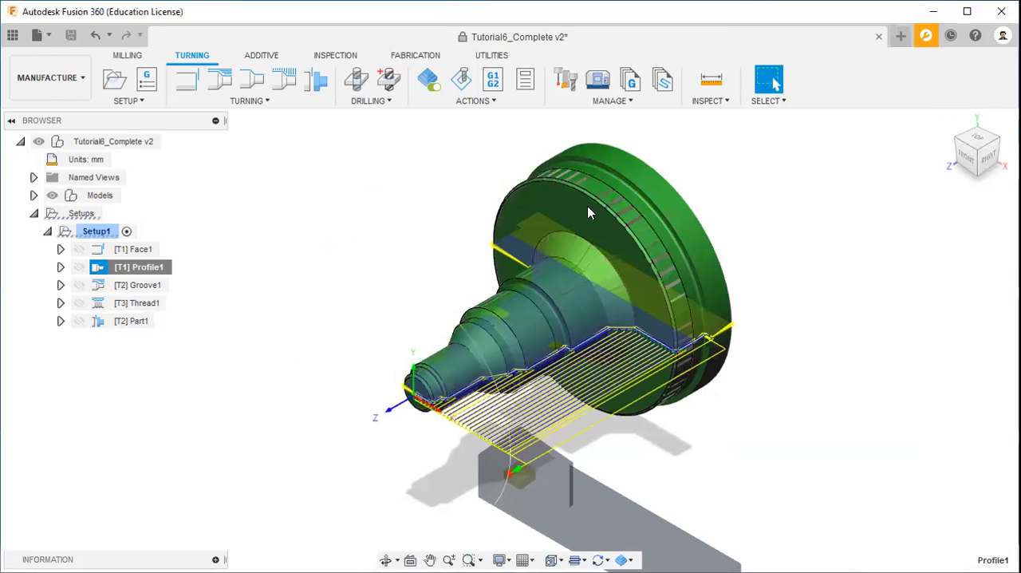
Step: Simulate the Profile1 toolpath through all its passes and close the simulation
left_click(511, 104)
left_click(445, 150)
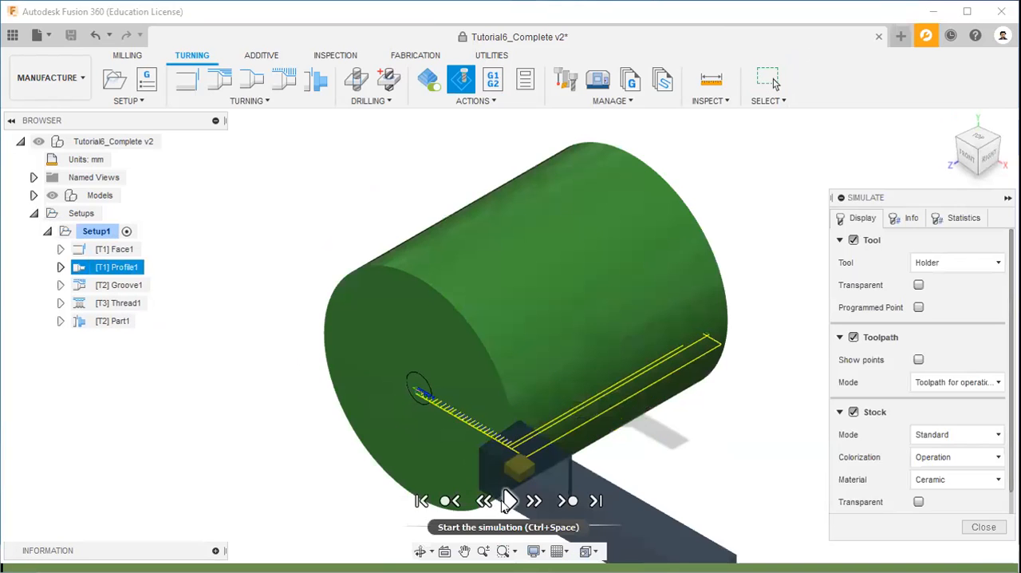
left_click(509, 501)
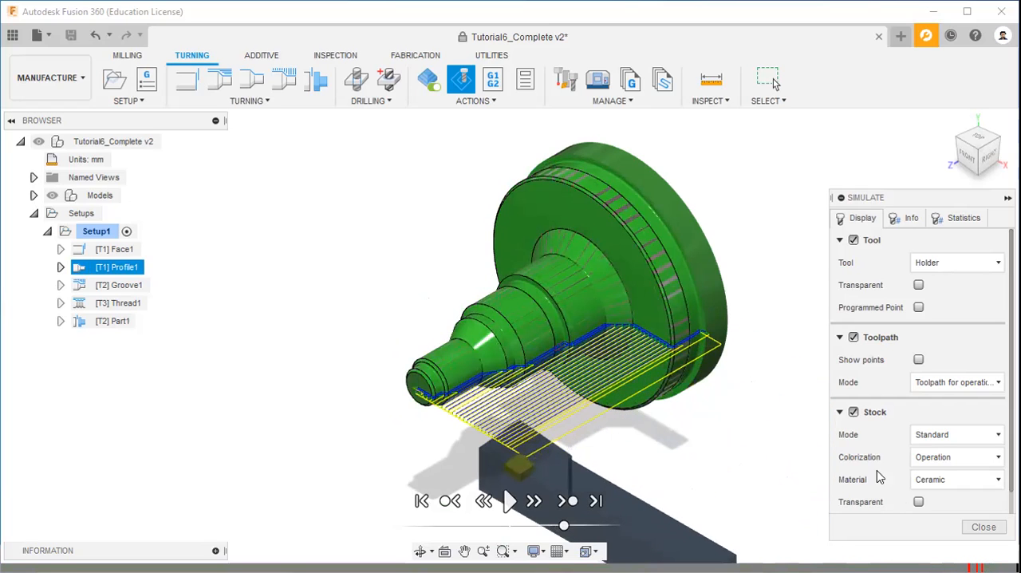
key("Escape")
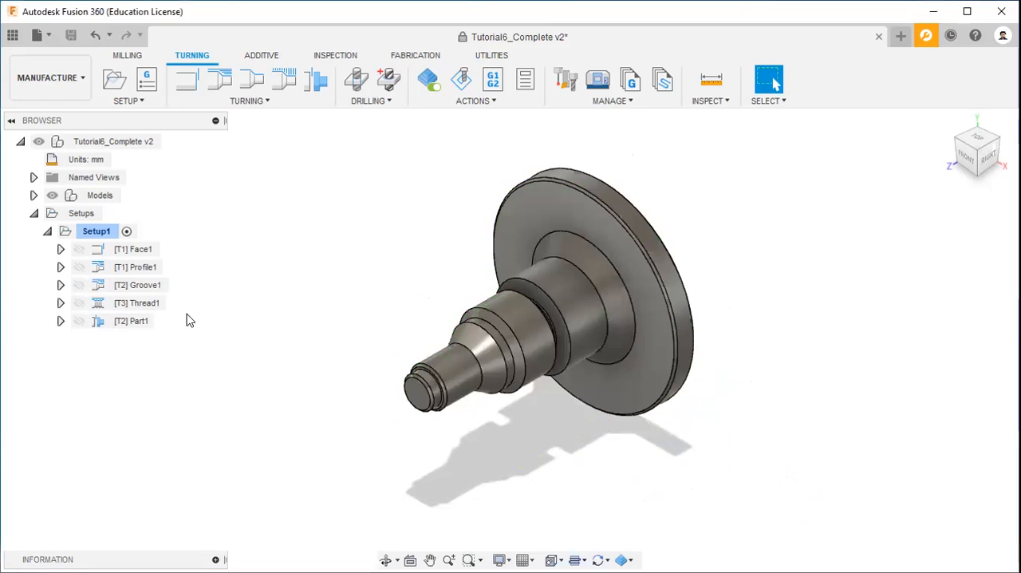
Step: Examine the Groove1 toolpath from above the part and open the operation for editing
left_click(140, 285)
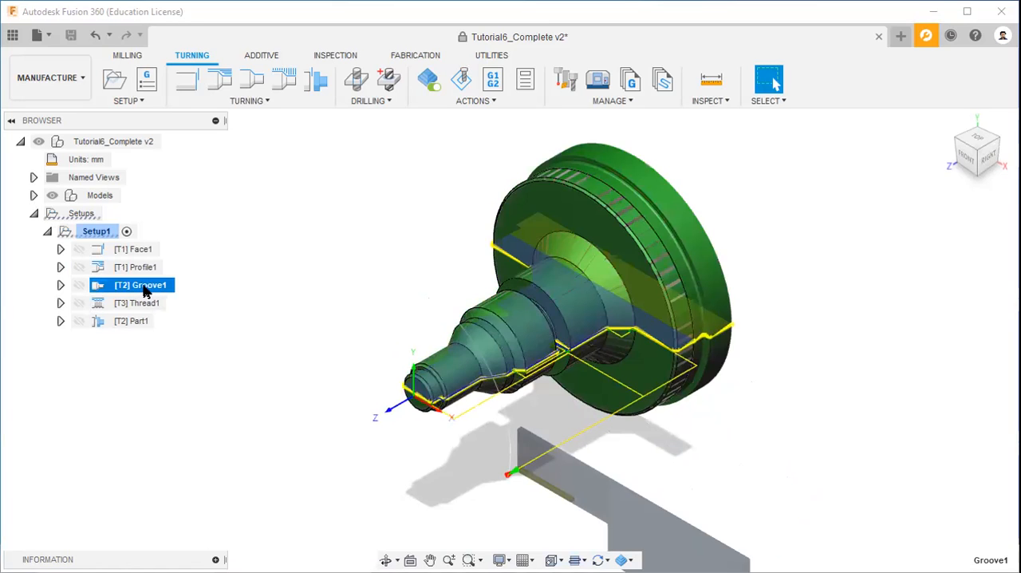
left_click(977, 156)
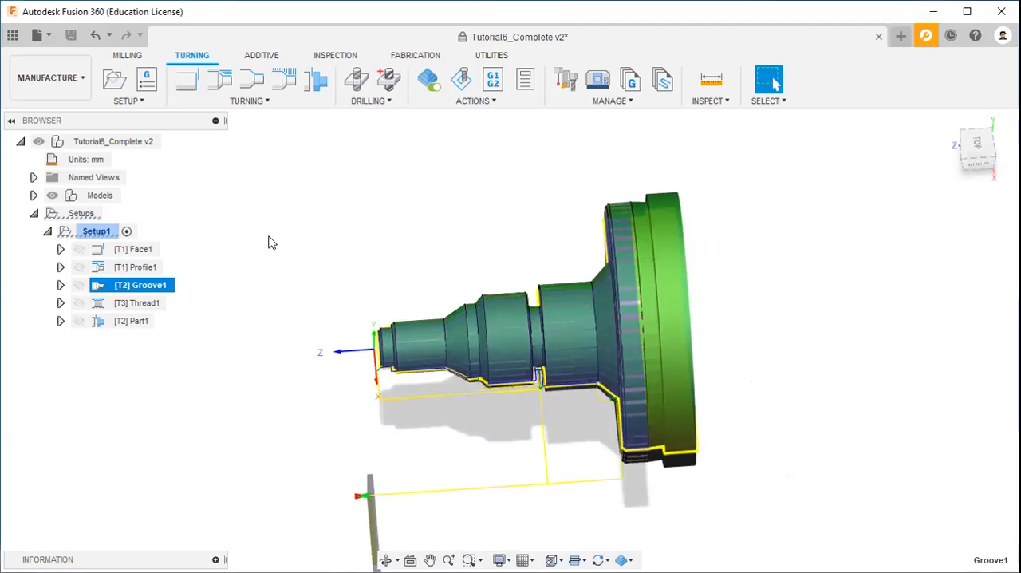
right_click(154, 289)
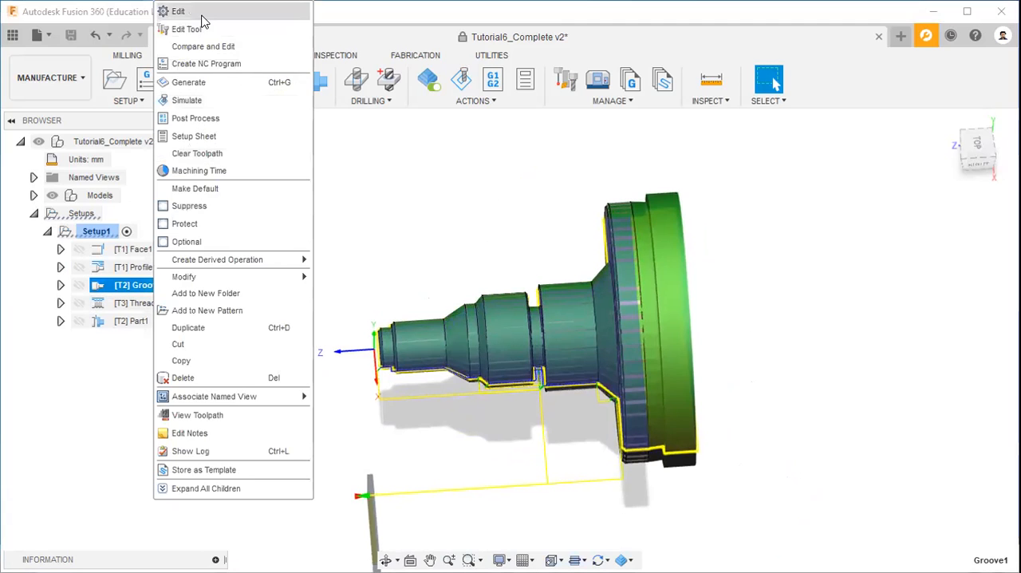
left_click(201, 10)
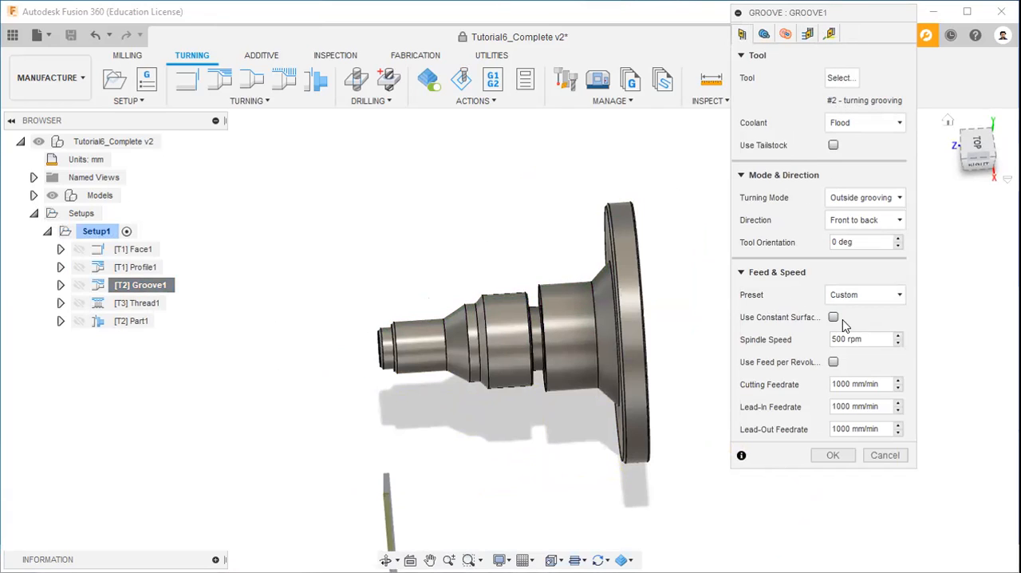
Step: Examine Groove1's geometry, radii, passes and linking settings and accept the operation without changes
left_click(764, 34)
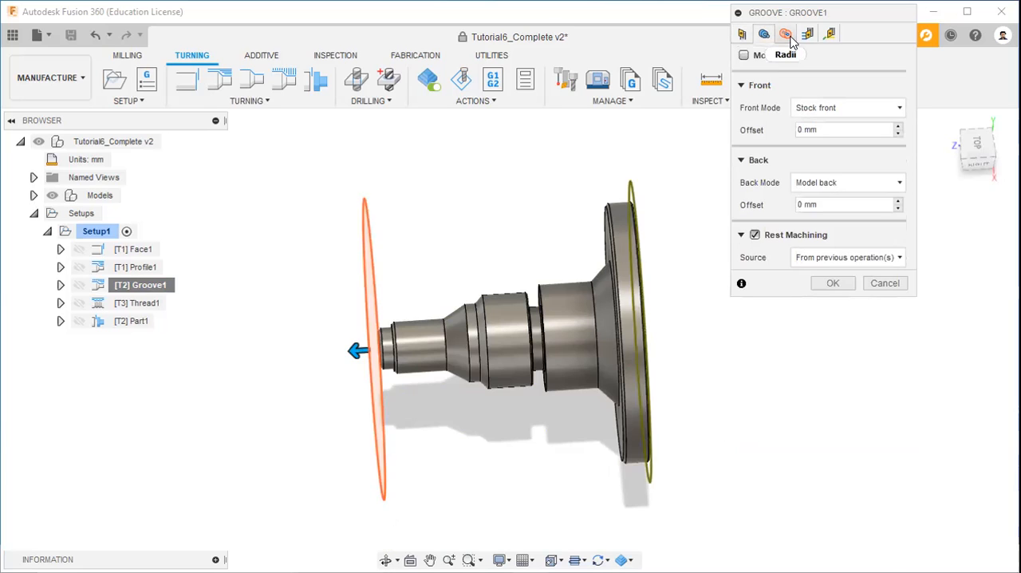
left_click(791, 38)
left_click(807, 36)
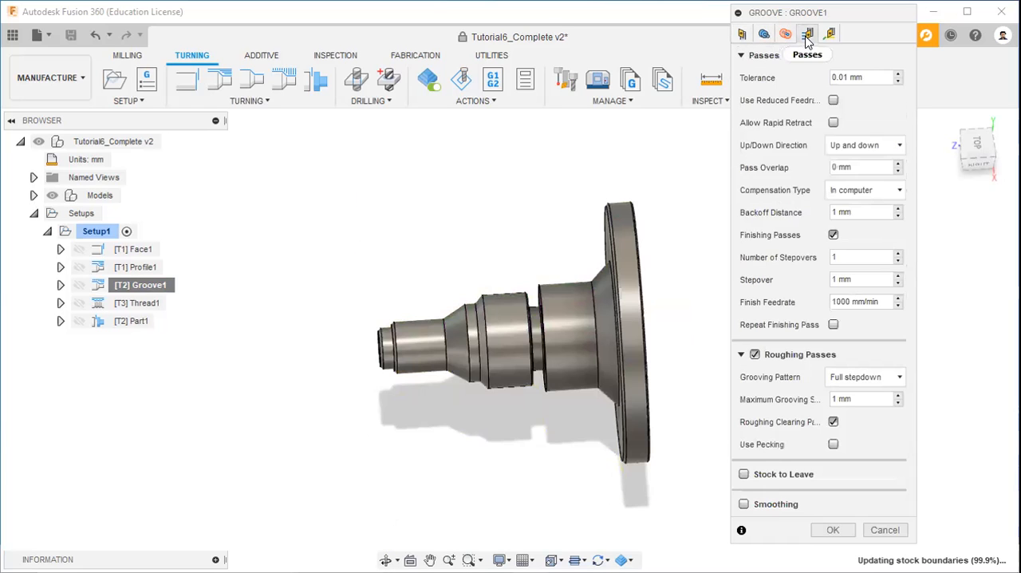
left_click(830, 36)
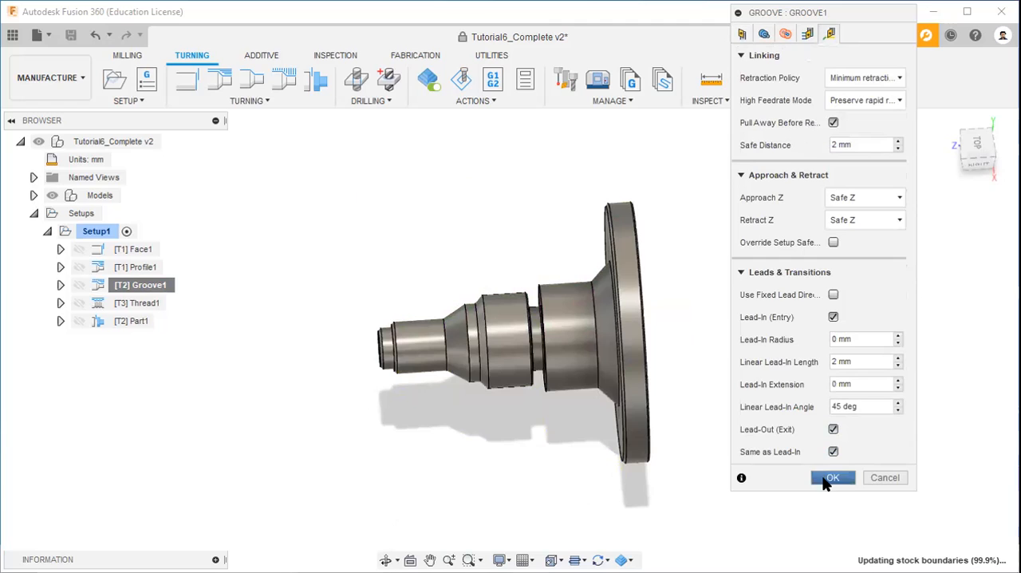
left_click(832, 477)
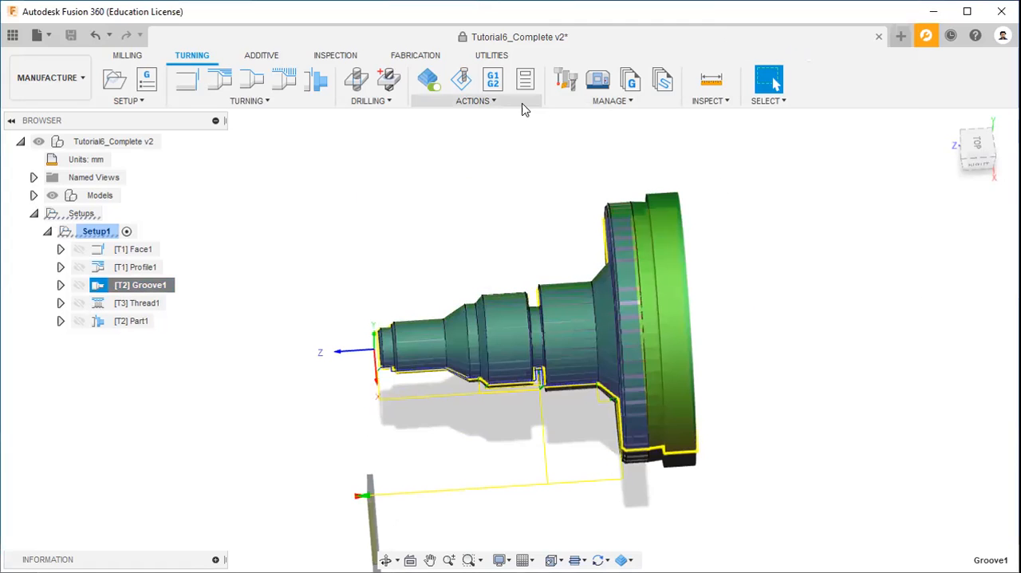
Step: Simulate the Groove1 toolpath cutting the shaft's groove and close the simulation
left_click(494, 102)
left_click(444, 151)
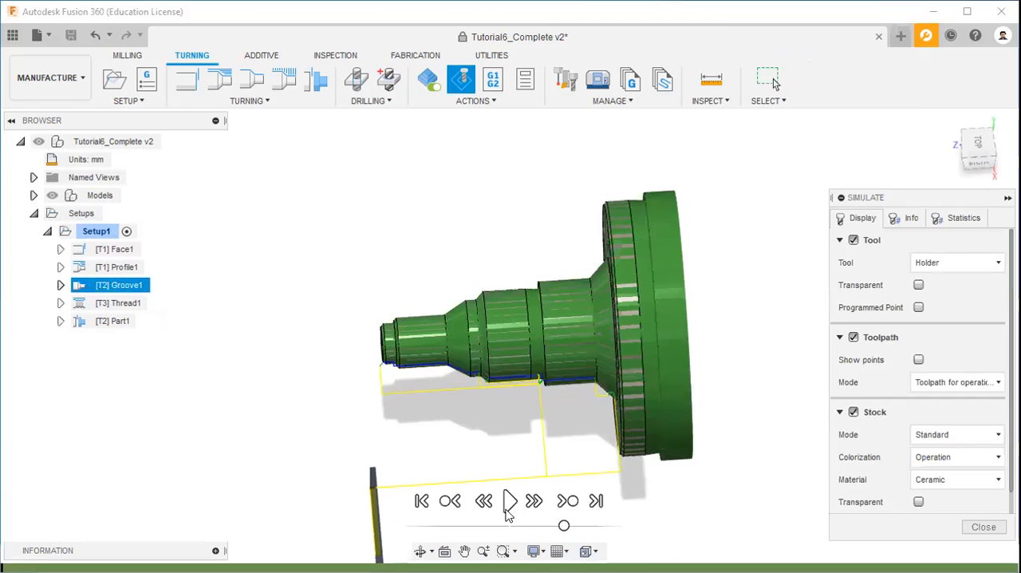
left_click(507, 507)
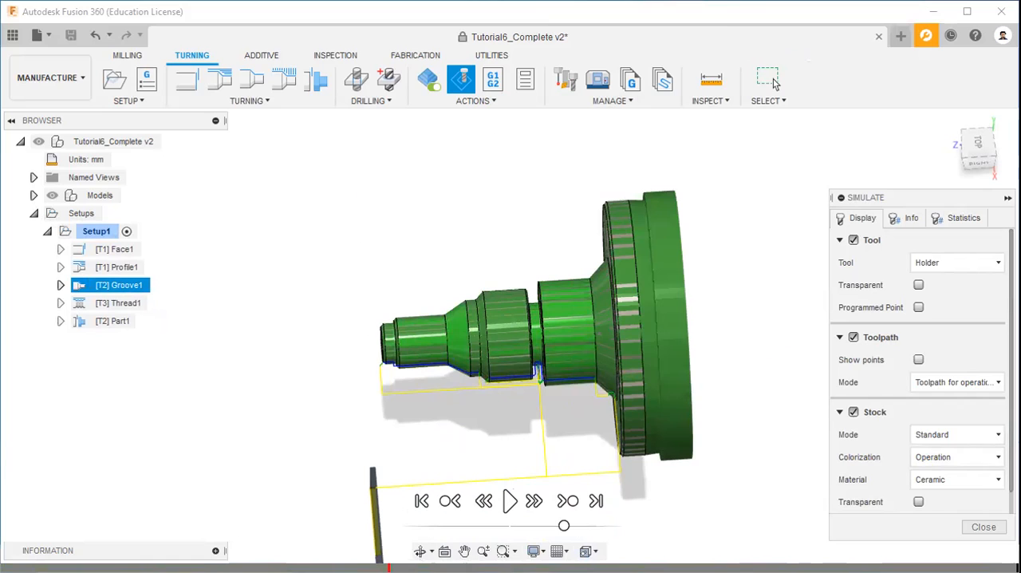
key("Escape")
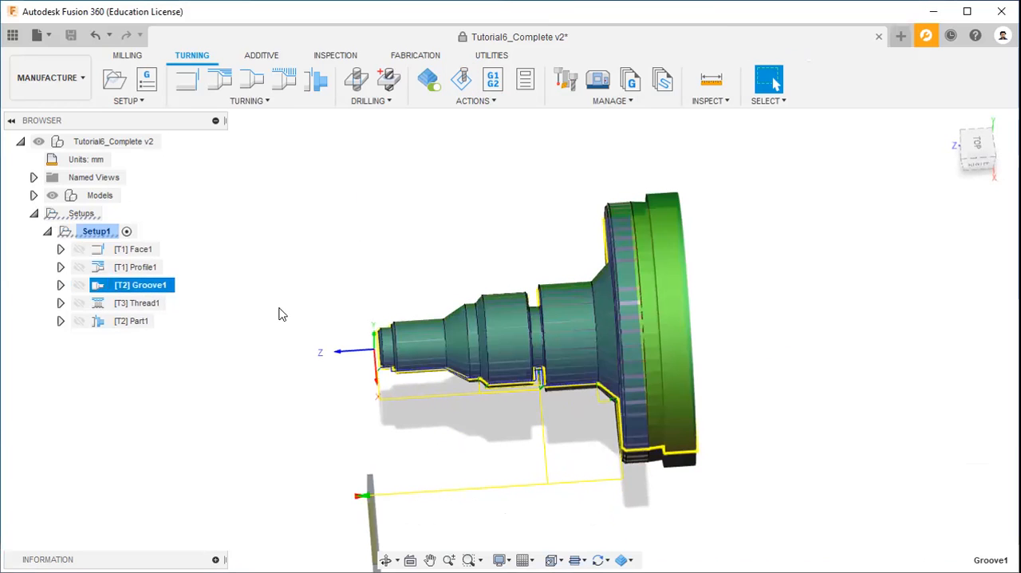
Step: Open the existing Thread1 operation in Setup1 for editing
right_click(140, 307)
left_click(177, 18)
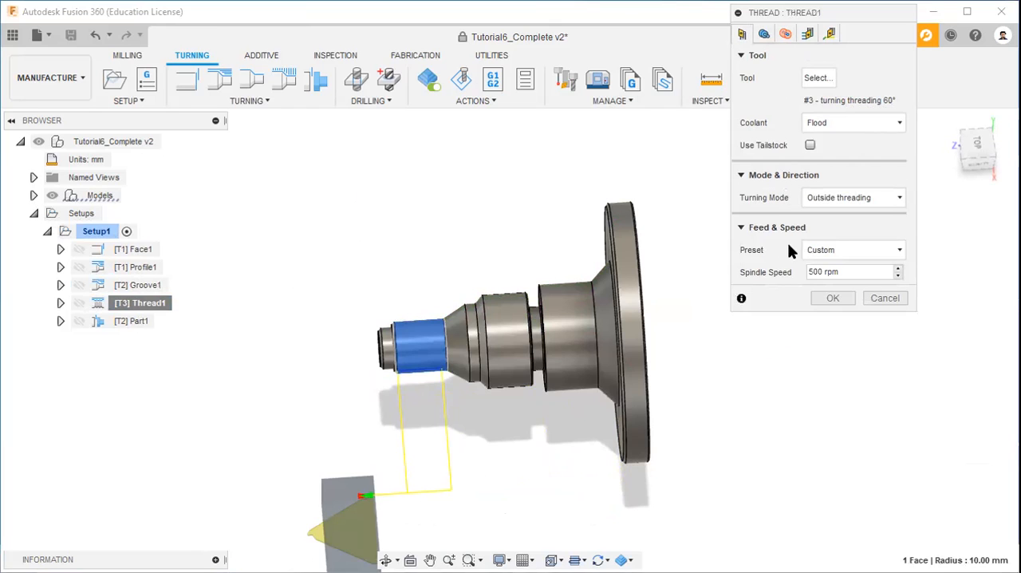
Step: Examine Thread1's geometry, radii, passes and linking settings and accept the operation without changes
left_click(763, 34)
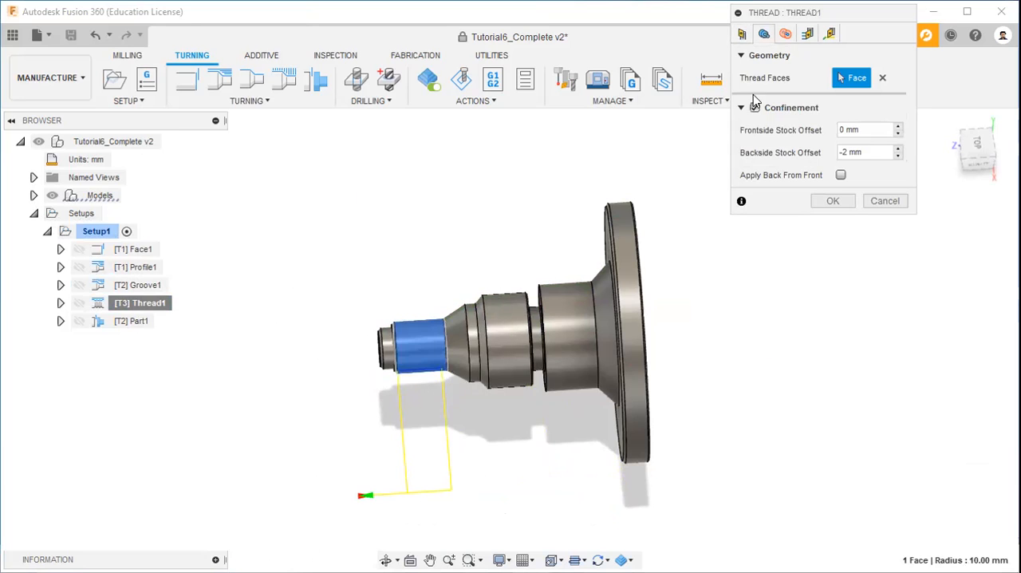
left_click(786, 34)
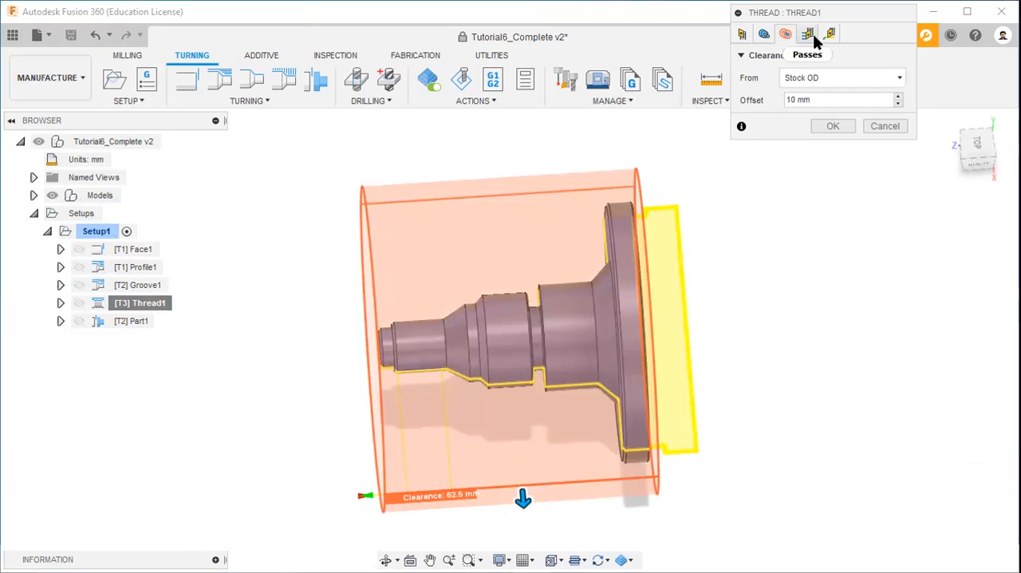
left_click(808, 35)
left_click(829, 34)
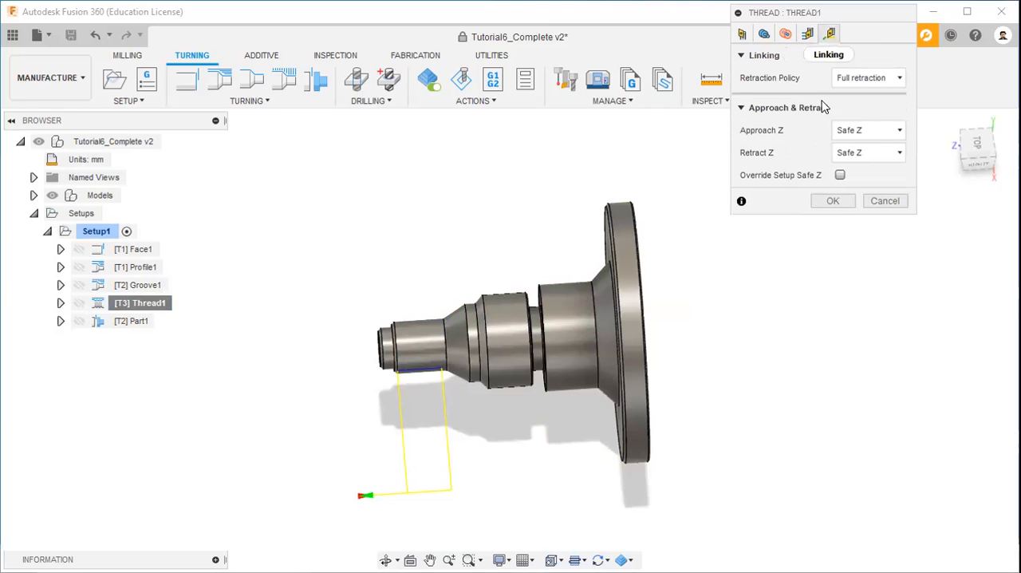
left_click(832, 201)
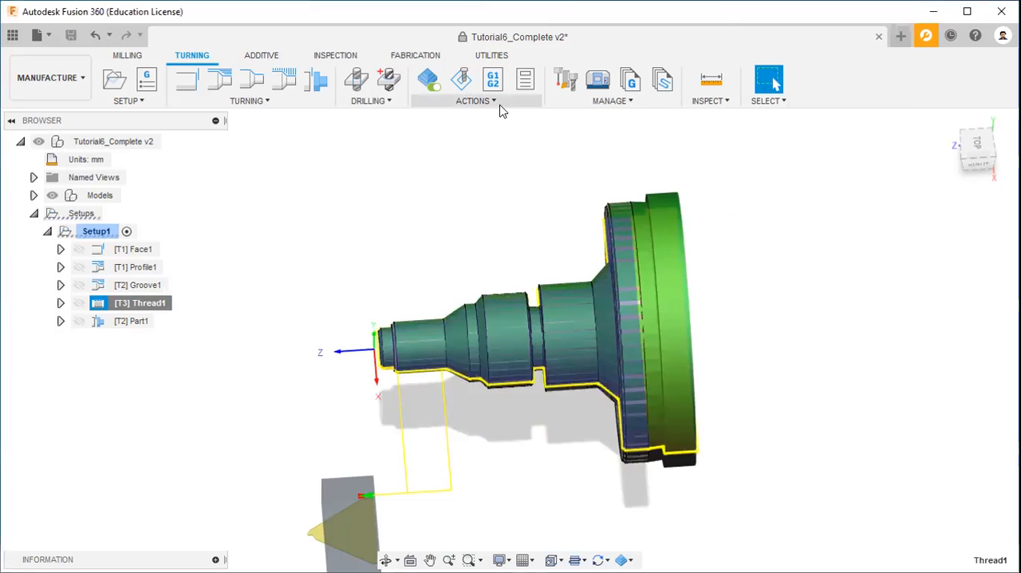
Step: Simulate the Thread1 toolpath, inspect the threaded section at the shaft's small end up close, and close the simulation
left_click(495, 102)
left_click(479, 153)
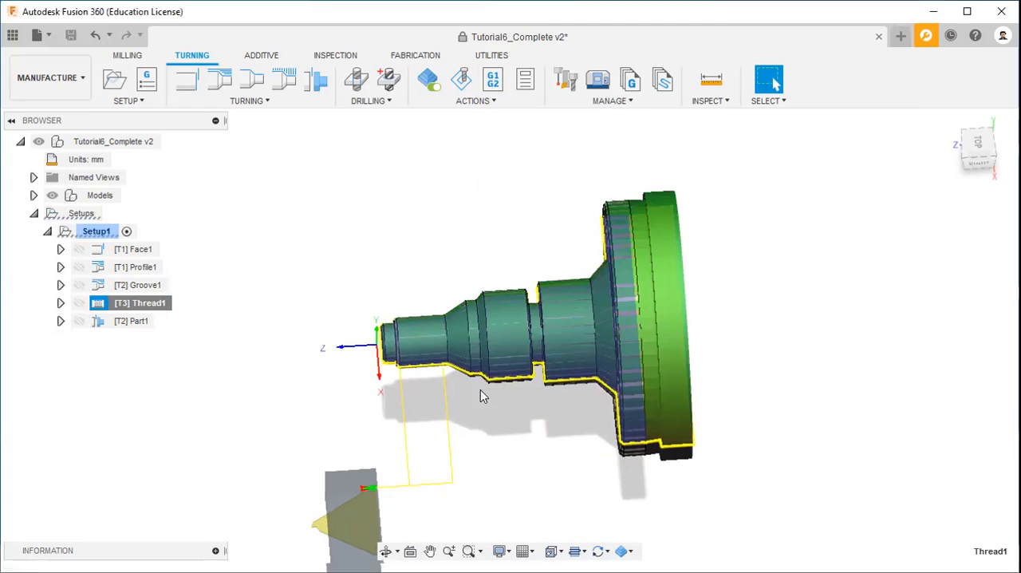
left_click(508, 500)
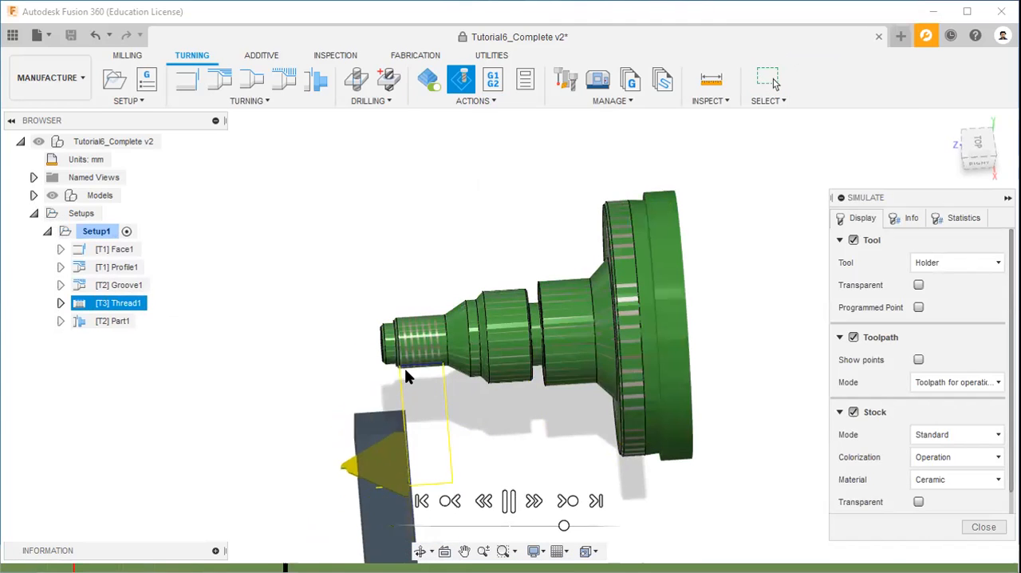
scroll(408, 371, "up", 2)
scroll(425, 355, "up", 3)
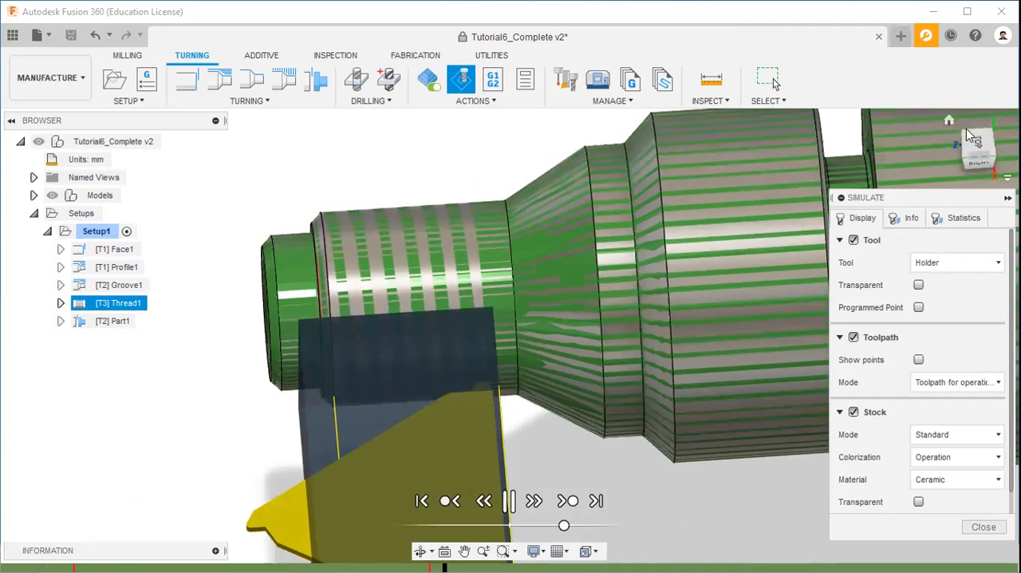
left_click(943, 120)
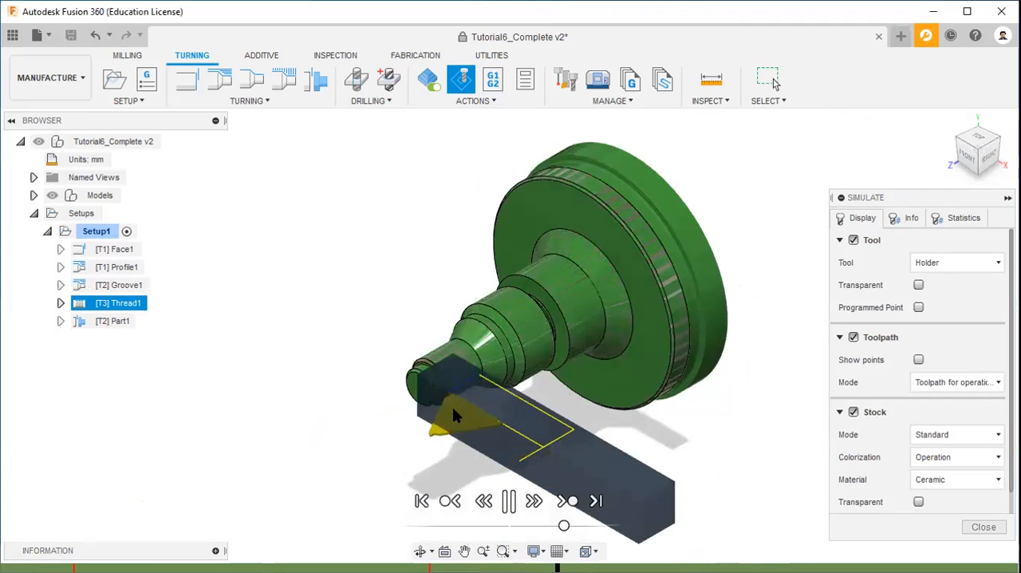
scroll(453, 394, "up", 3)
scroll(455, 380, "up", 3)
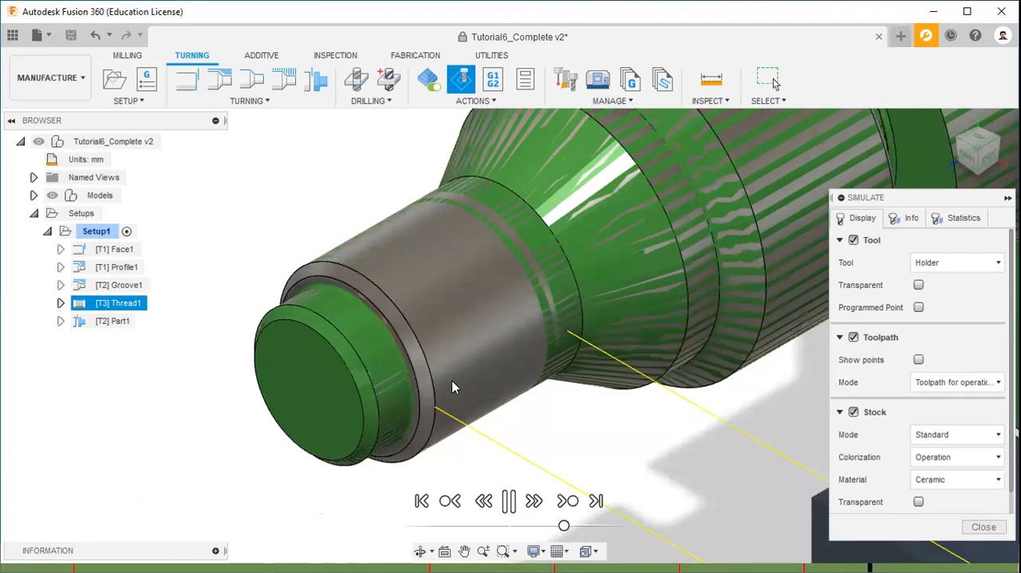
scroll(463, 376, "down", 3)
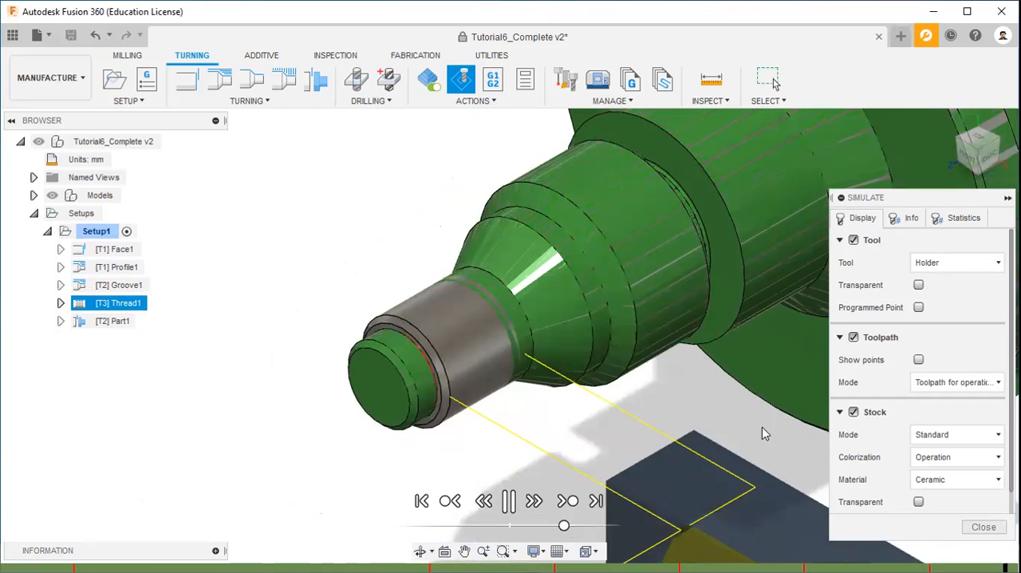
scroll(684, 402, "up", 1)
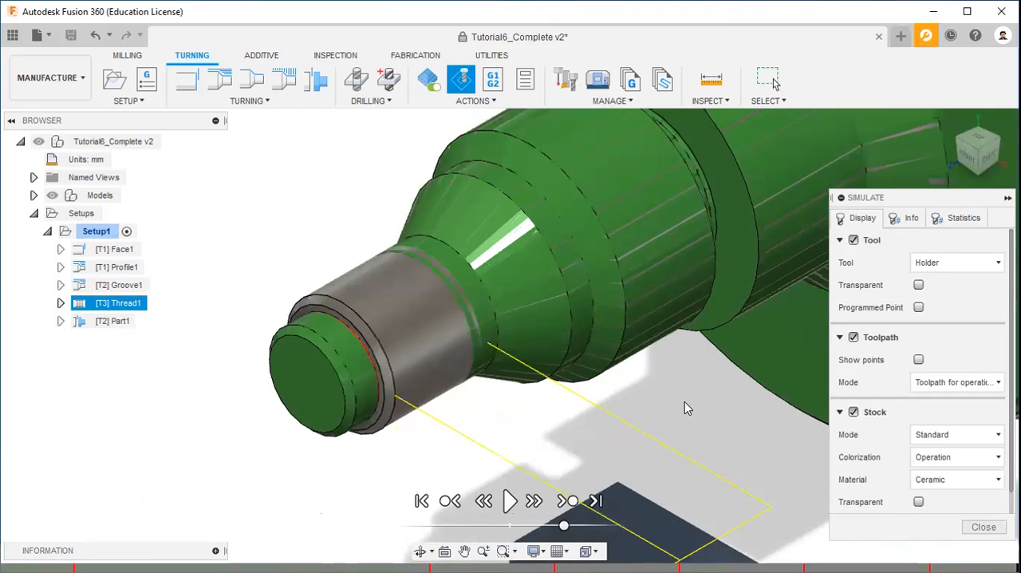
scroll(684, 402, "down", 2)
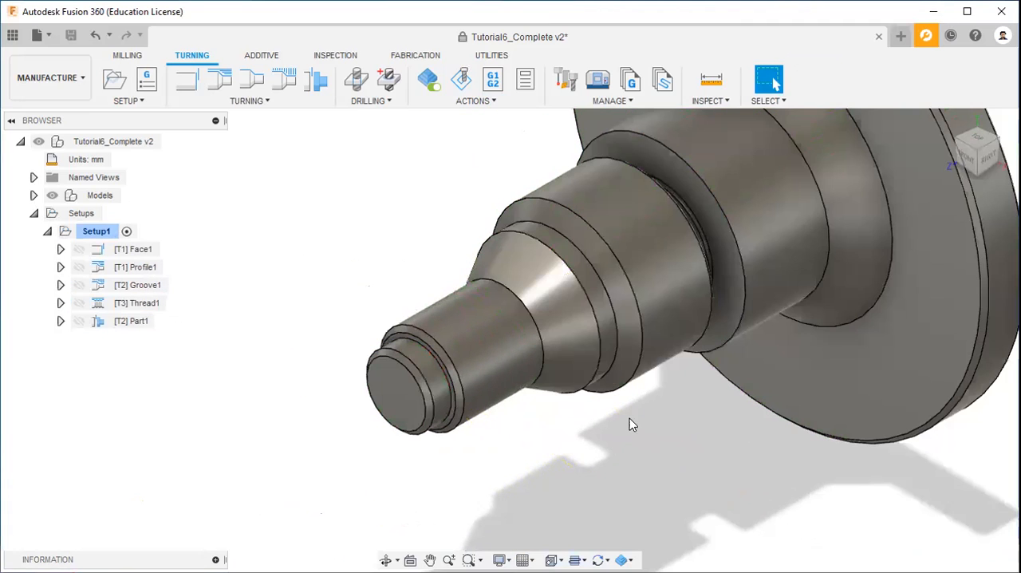
Step: Open the existing Part1 operation in Setup1 for editing
left_click(125, 319)
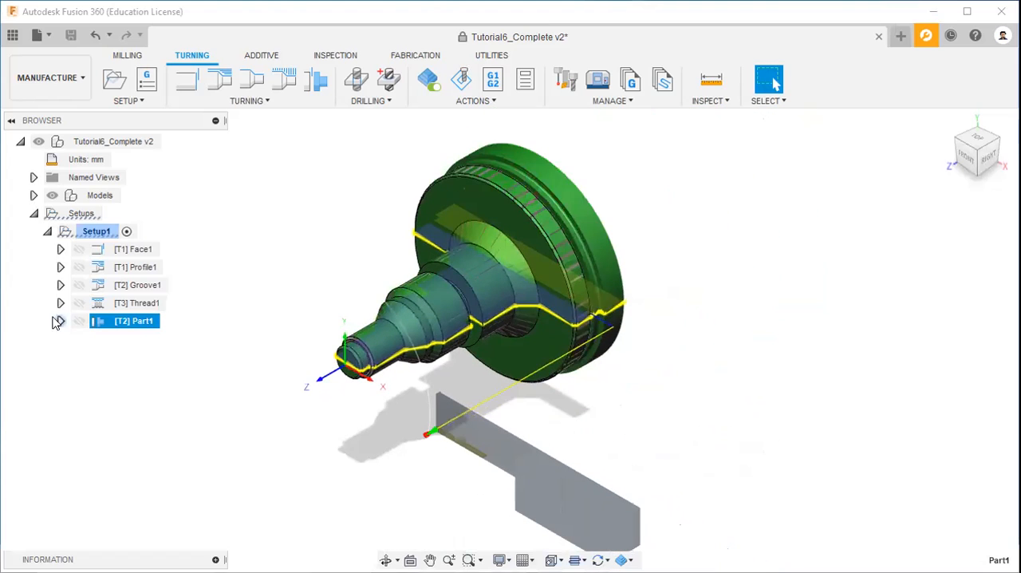
right_click(126, 327)
left_click(182, 18)
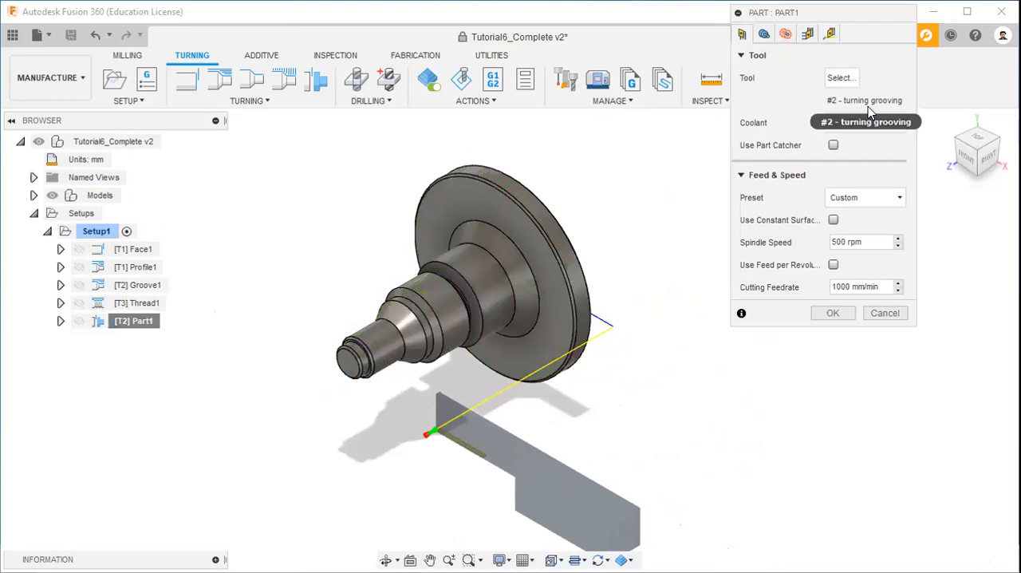
Step: Examine Part1's tool, geometry, radii, passes and linking settings and accept the operation without changes
left_click(763, 35)
left_click(742, 35)
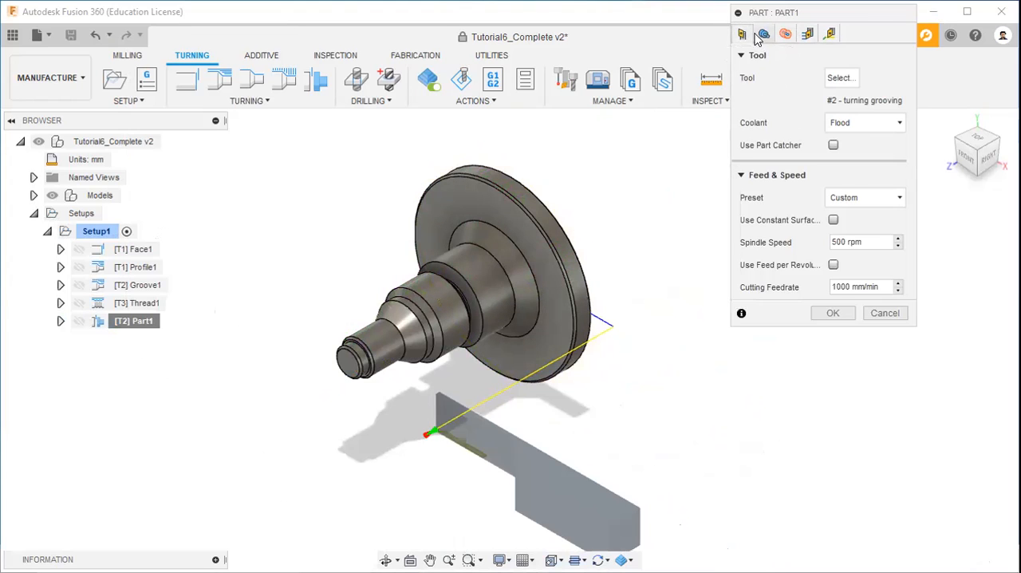
left_click(762, 36)
left_click(785, 35)
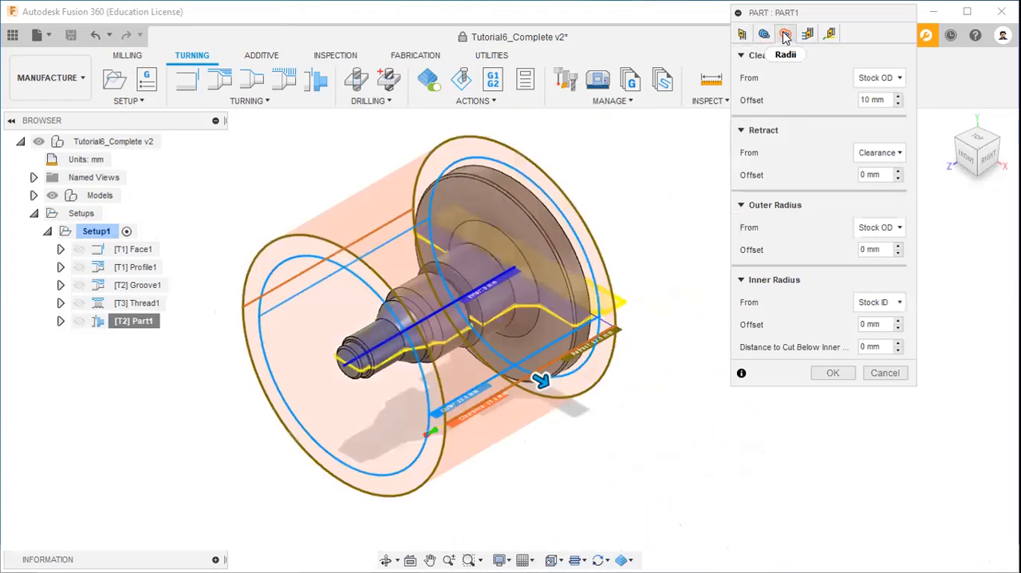
left_click(806, 36)
left_click(830, 34)
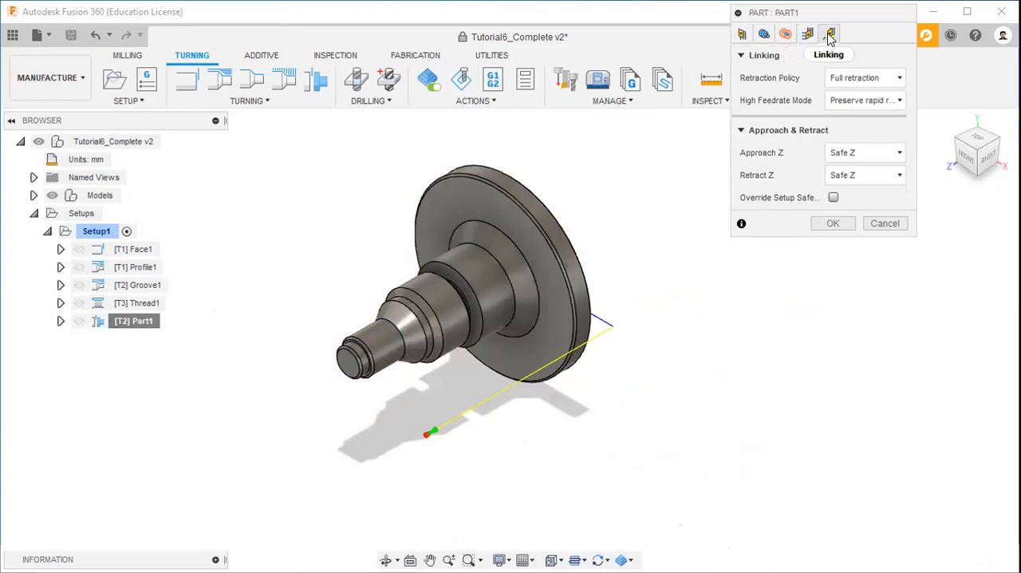
left_click(832, 225)
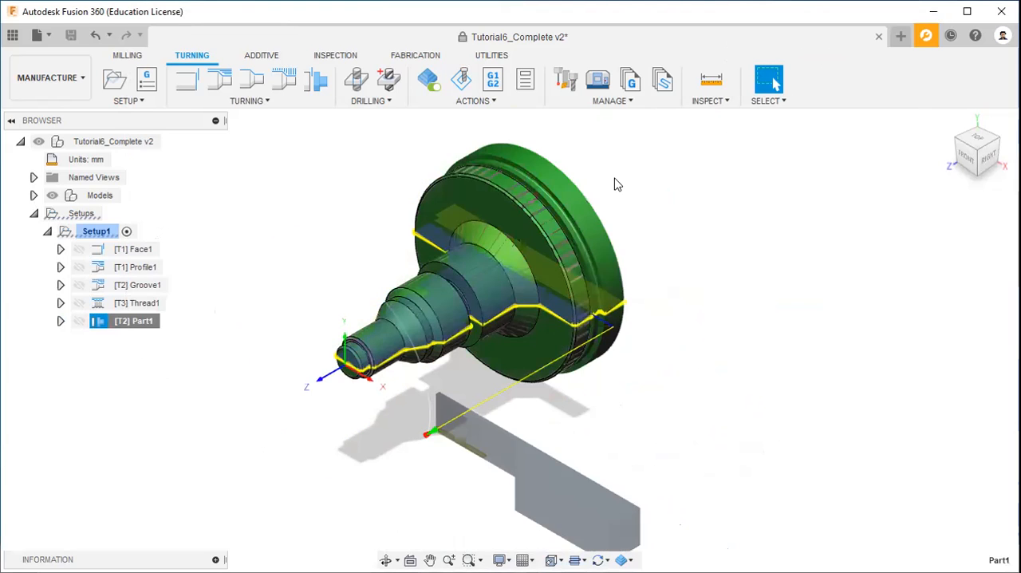
Step: Simulate the Part1 toolpath, inspect the parting cut behind the flange from several angles, and close the simulation
left_click(979, 154)
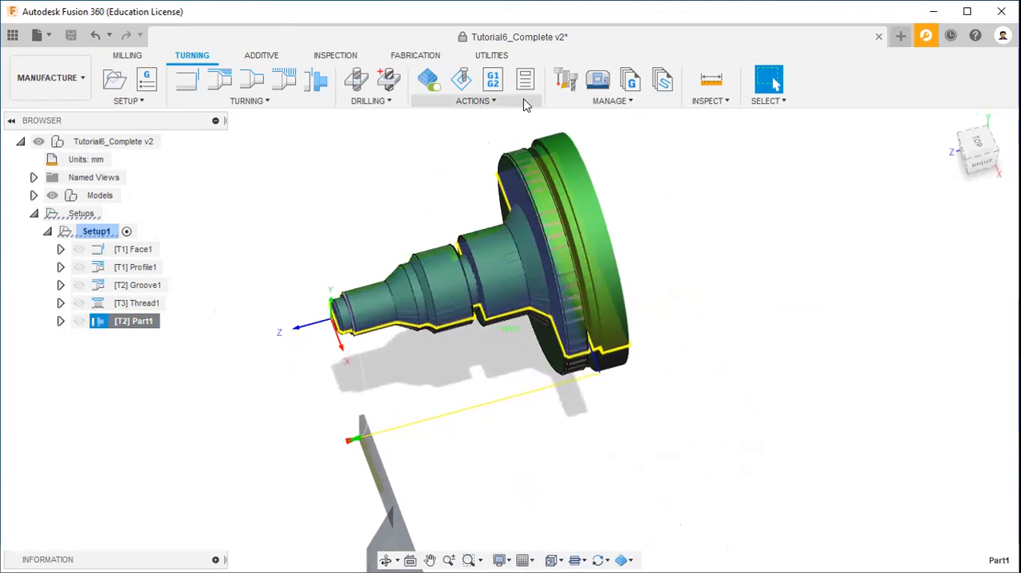
left_click(523, 102)
left_click(458, 156)
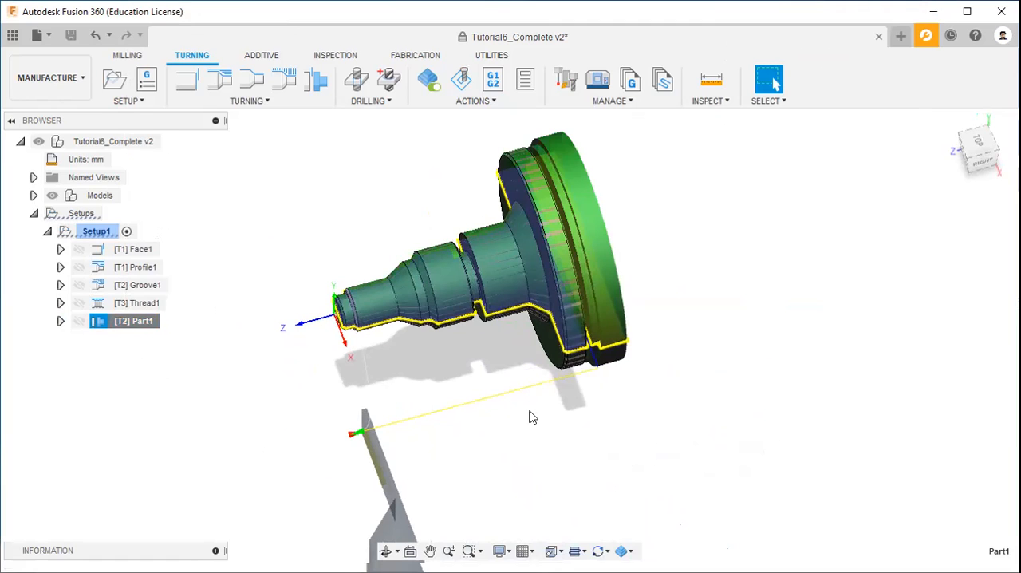
left_click(508, 500)
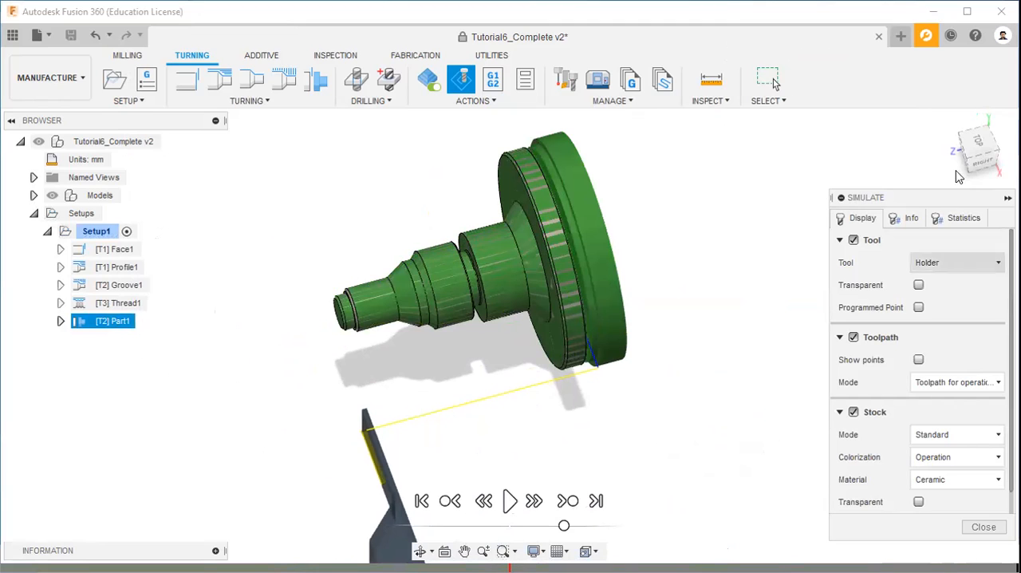
left_click(968, 165)
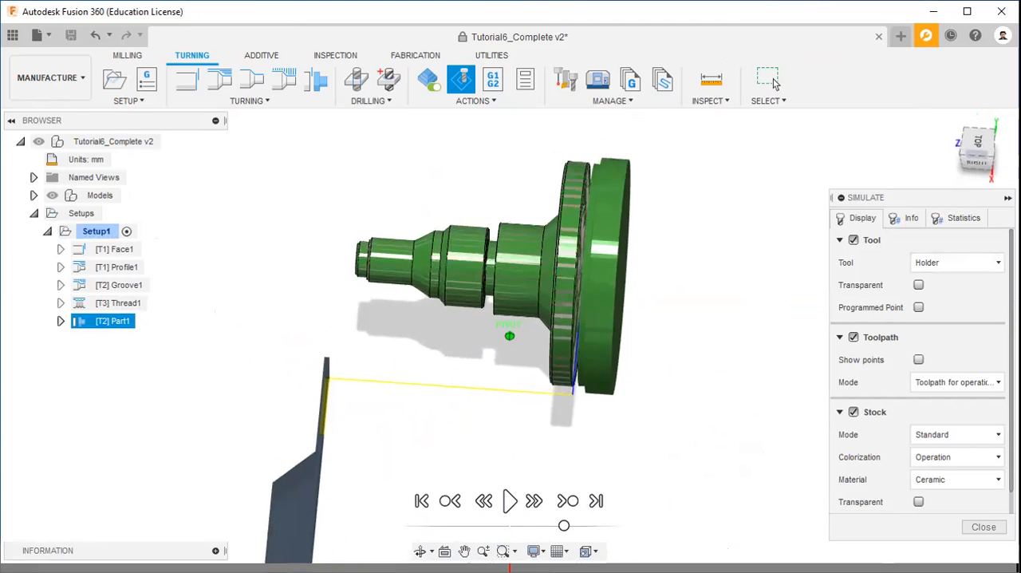
left_click_drag(975, 160, 974, 163)
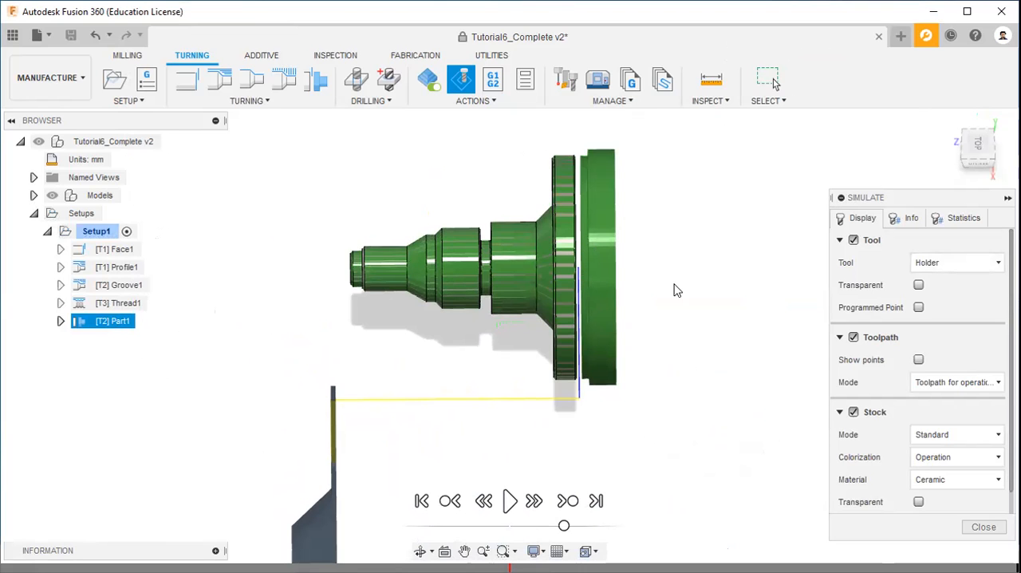
left_click(952, 122)
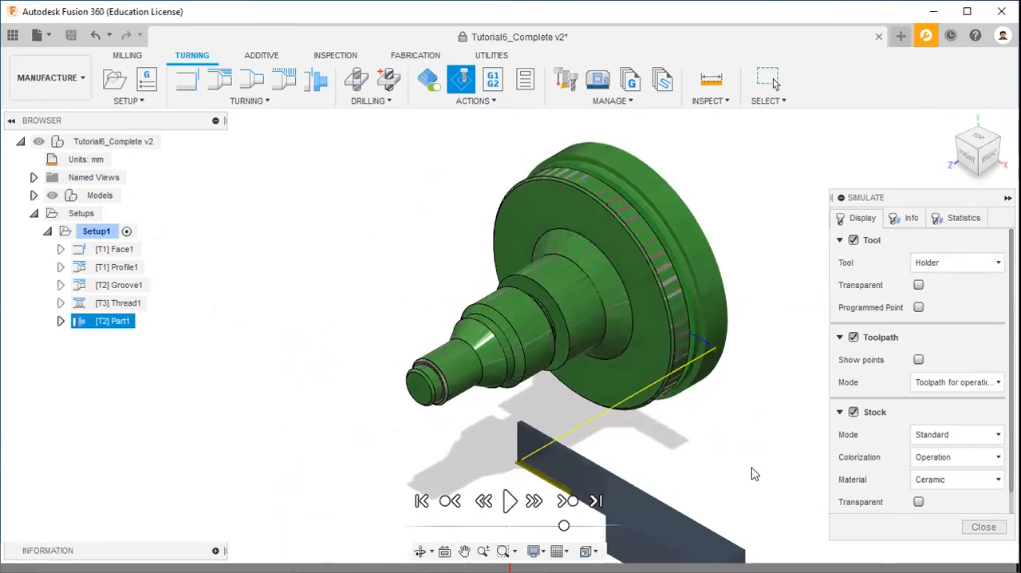
key("Escape")
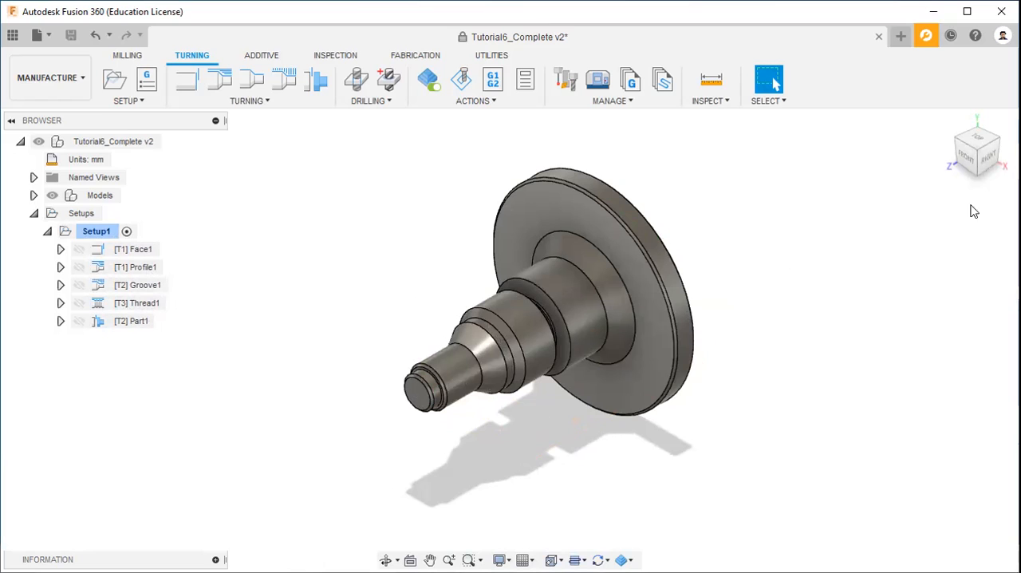
Step: Regenerate the toolpaths of all operations in Setup1
left_click_drag(944, 150, 915, 145)
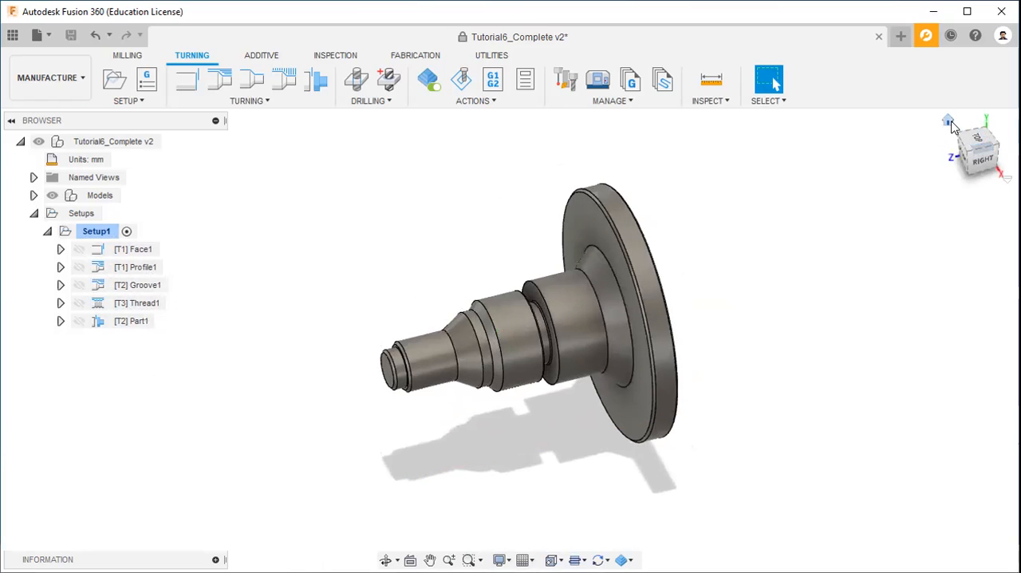
left_click(949, 122)
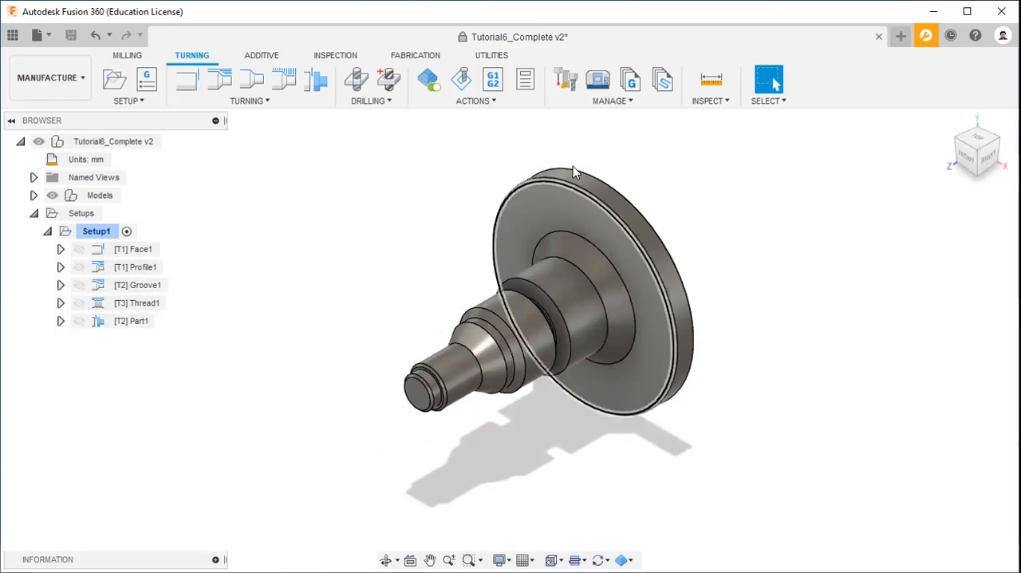
left_click(490, 104)
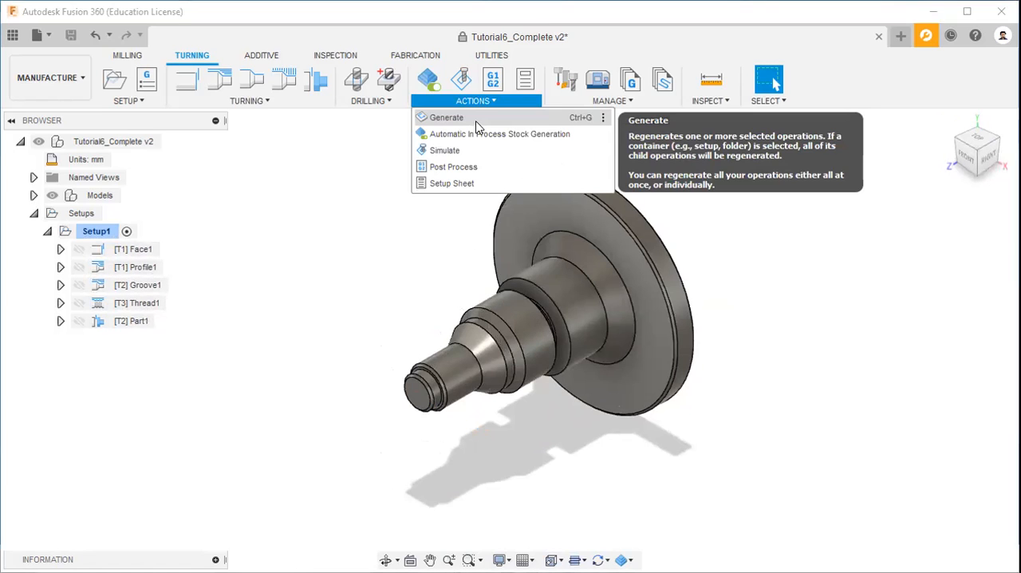
left_click(477, 118)
left_click(512, 319)
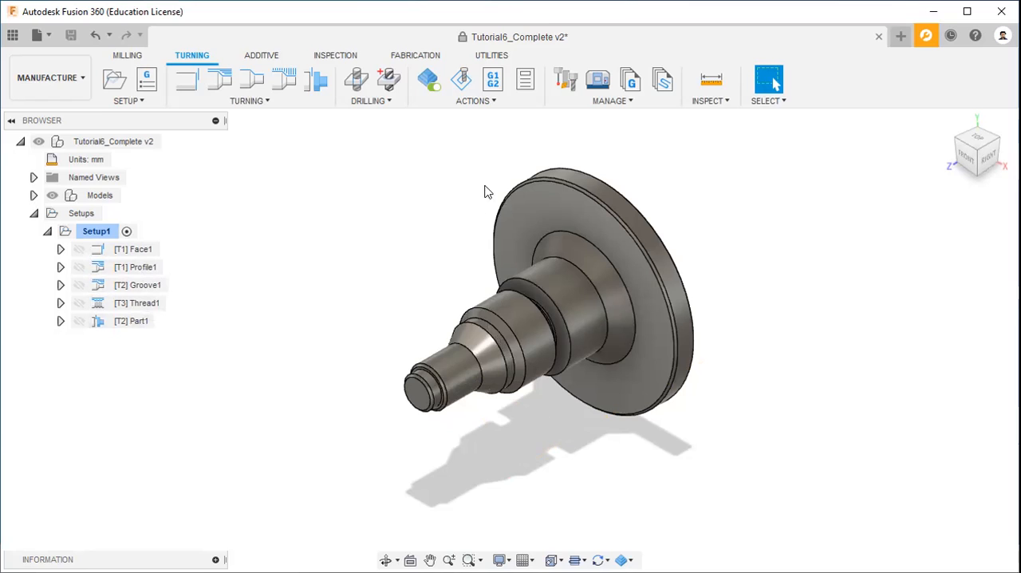
Step: Simulate the complete Setup1 machining sequence from Face1 through Part1 and close the simulation
left_click(501, 103)
left_click(467, 150)
left_click(499, 502)
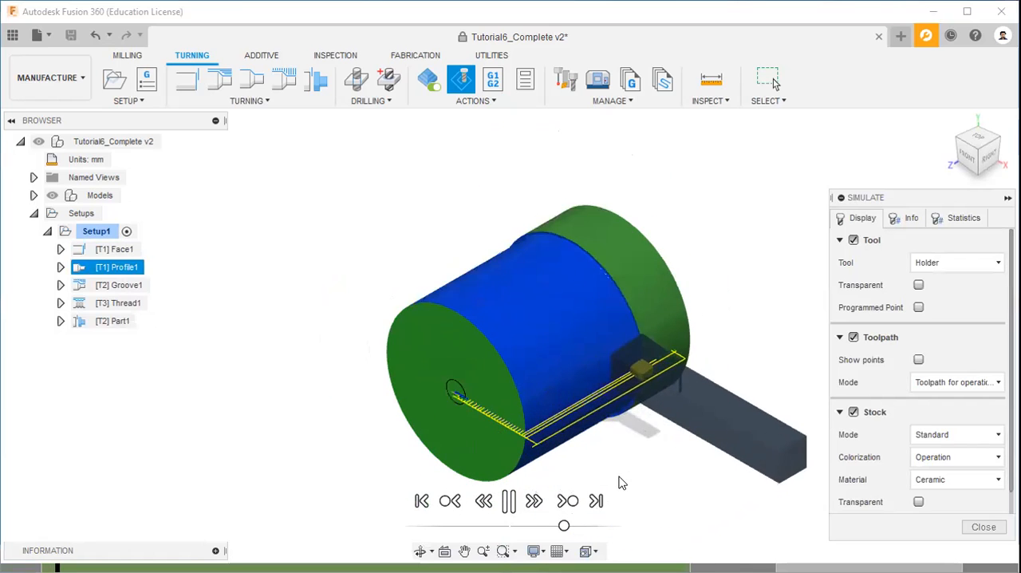
scroll(610, 326, "up", 2)
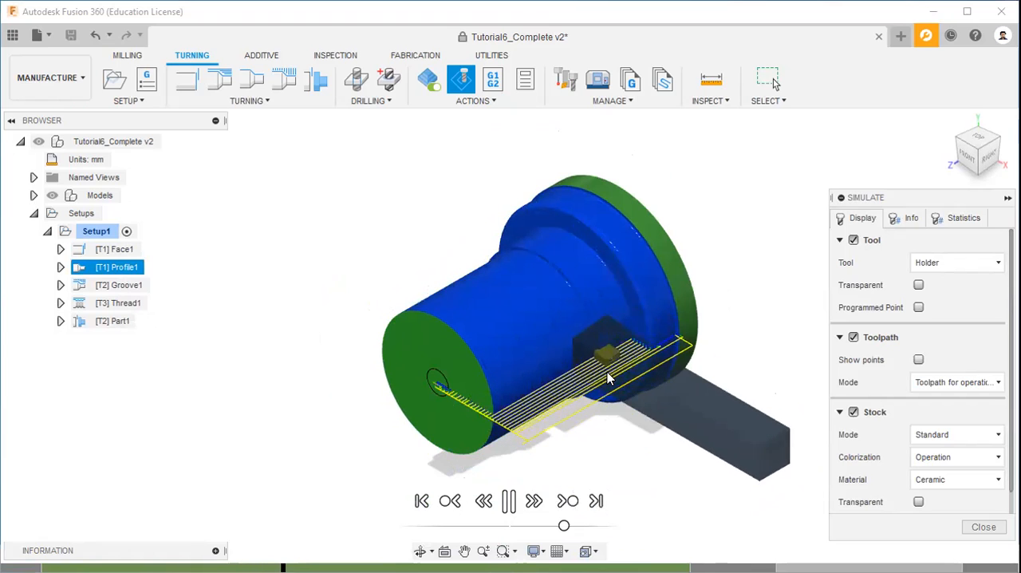
mouse_move(975, 154)
left_mouse_down()
mouse_move(992, 126)
mouse_move(980, 163)
mouse_move(994, 157)
mouse_move(965, 153)
left_mouse_up()
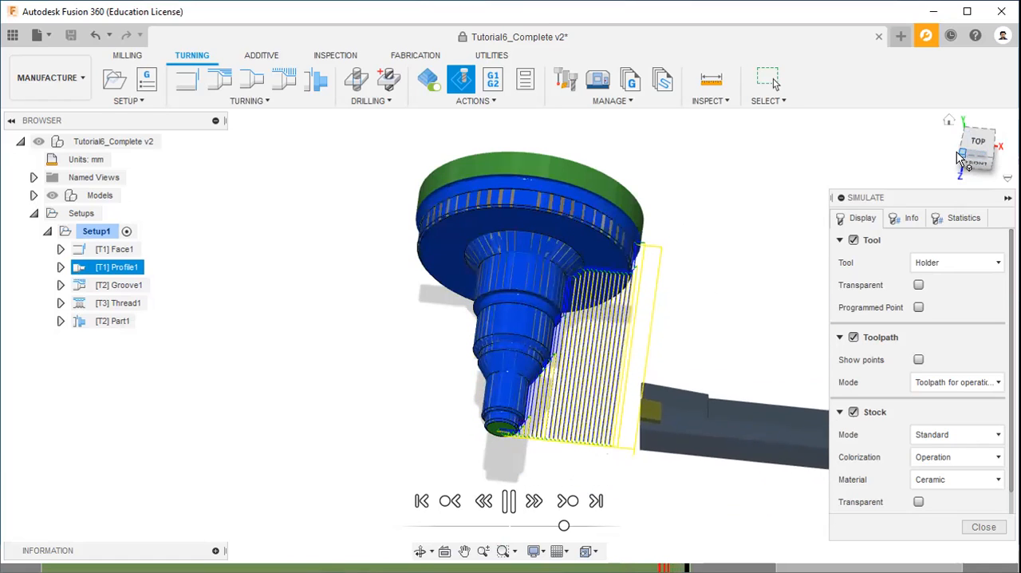
left_click_drag(957, 152, 908, 130)
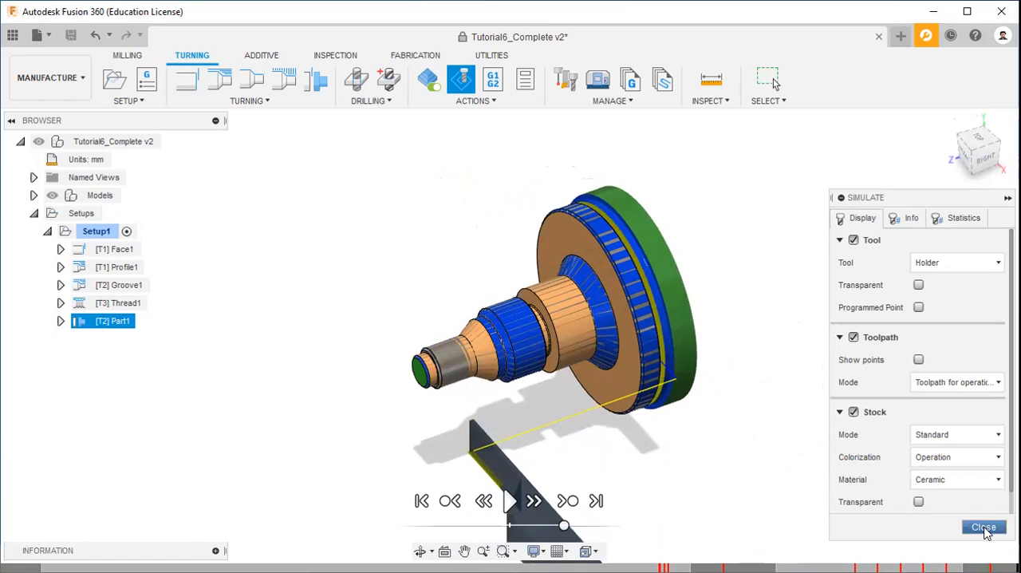
Step: Start Post Process for Setup1 and choose the FANUC Turning / fanuc turning post configuration
left_click(477, 101)
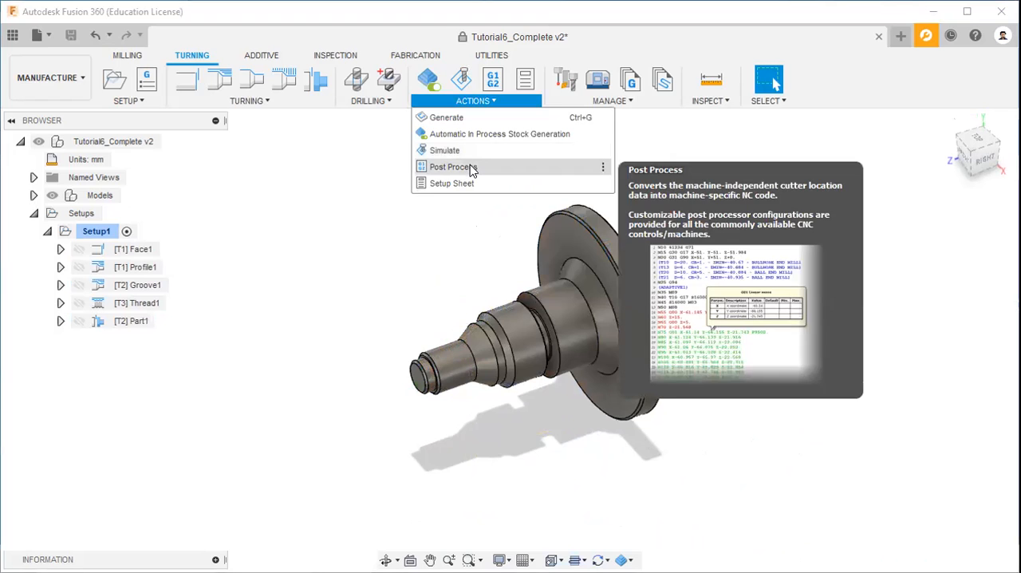
left_click(472, 167)
left_click(452, 171)
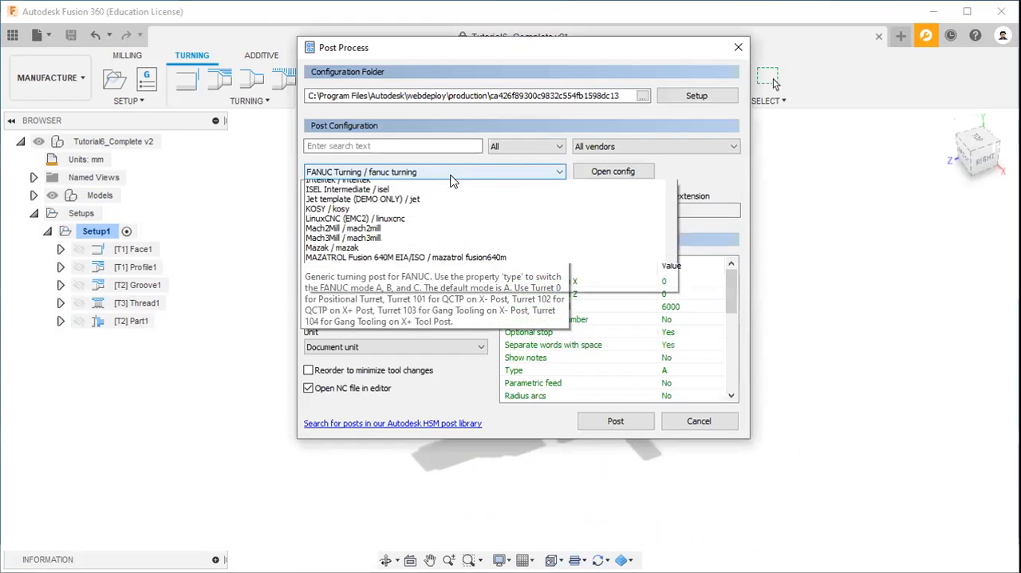
scroll(415, 211, "up", 1)
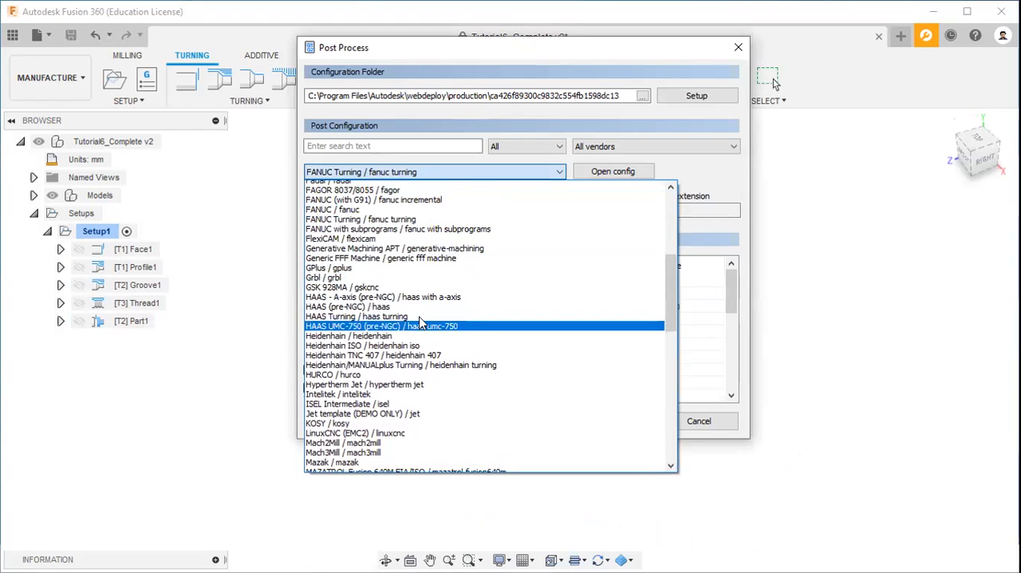
scroll(415, 323, "up", 1)
scroll(422, 307, "up", 2)
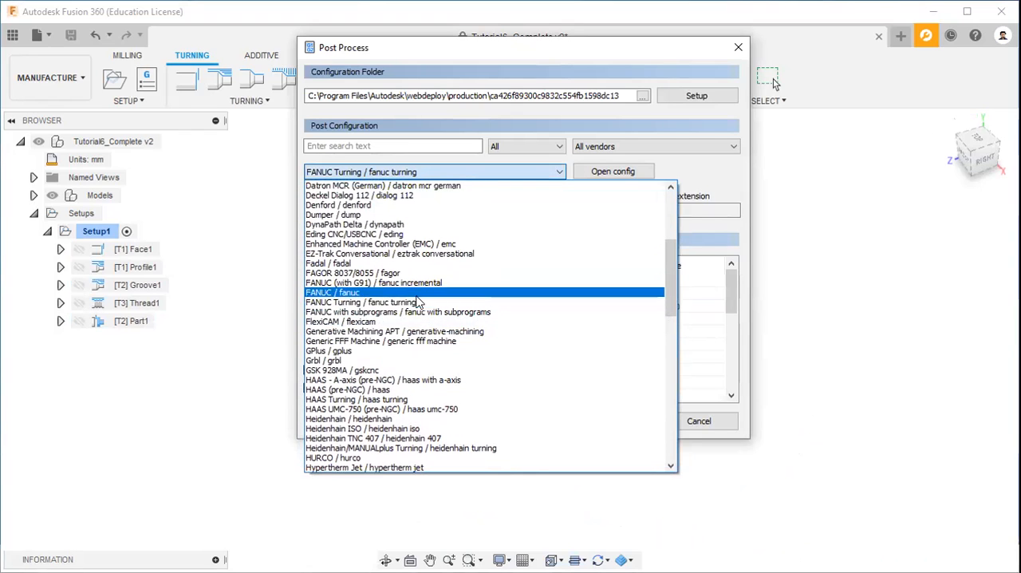
left_click(399, 303)
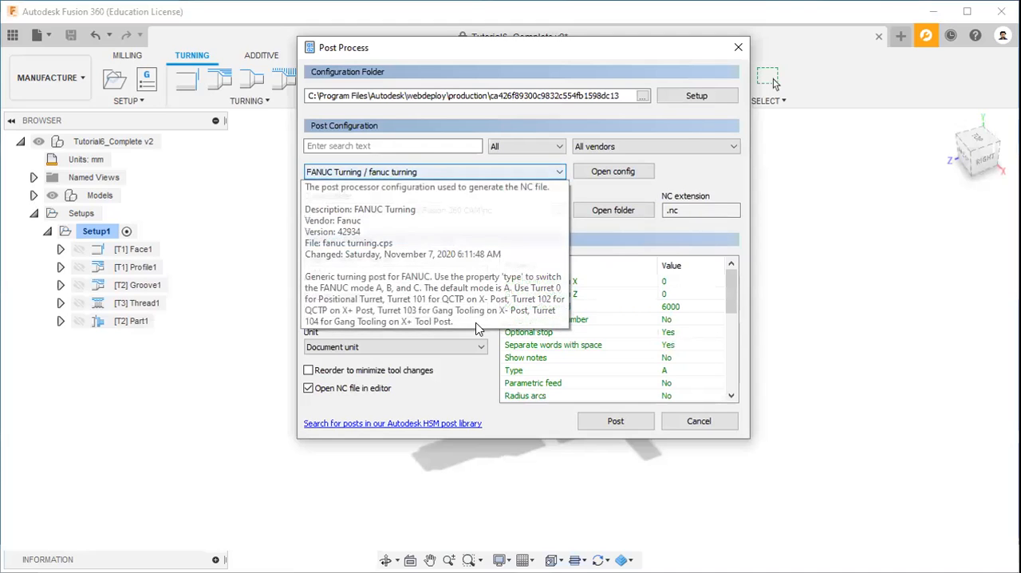
Step: Post the NC program and save it as 1001 in the nc folder
left_click(622, 415)
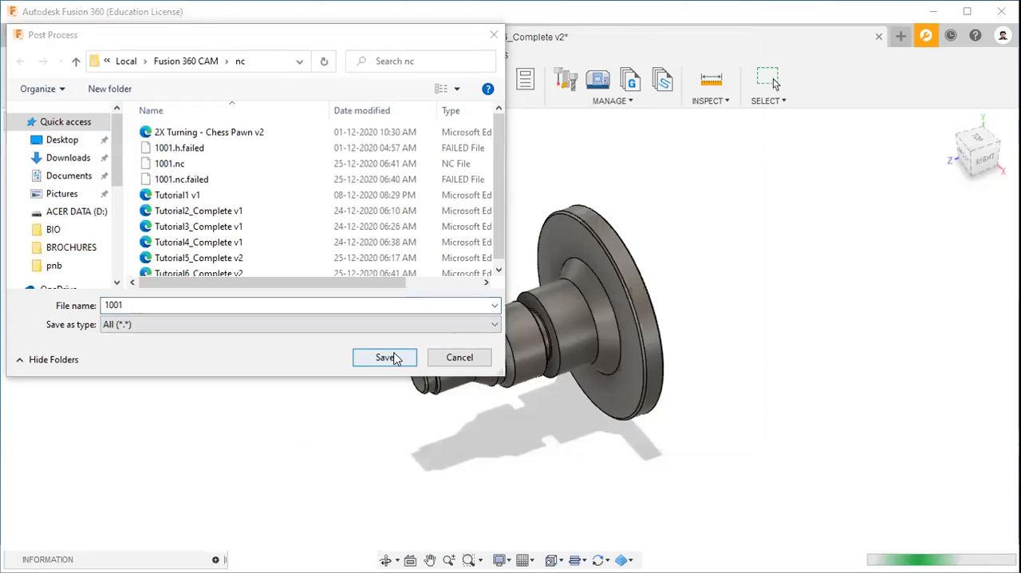
left_click(386, 357)
left_click(549, 280)
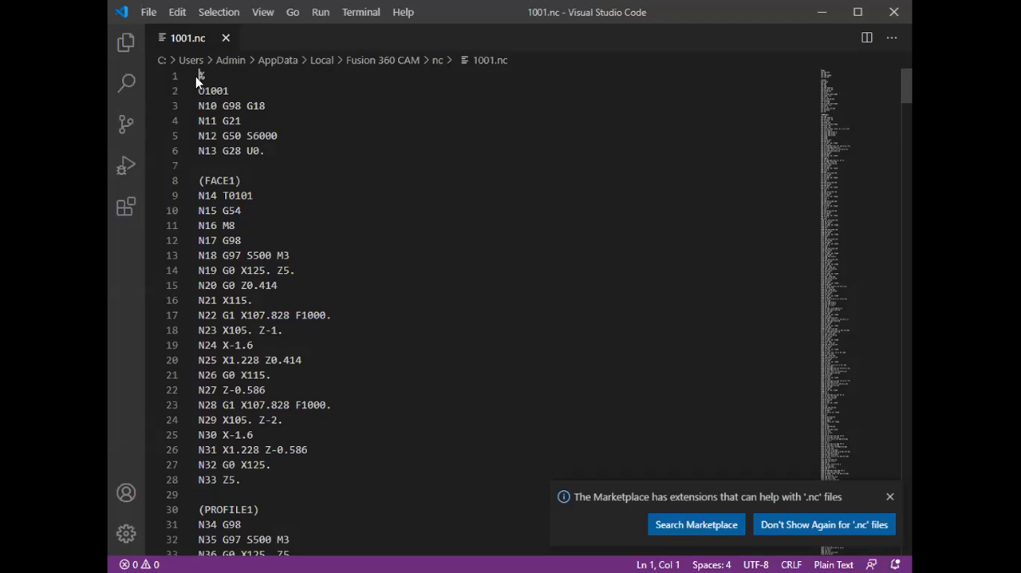
Step: Examine the program header, the FACE1 block and the start of the PROFILE1 block in 1001.nc
left_click_drag(199, 76, 254, 285)
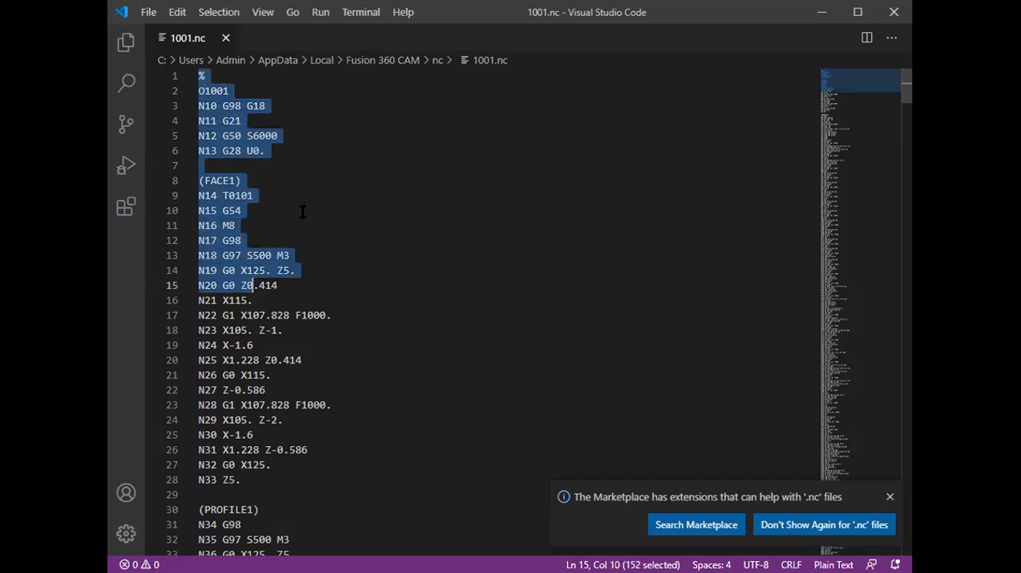
left_click(301, 218)
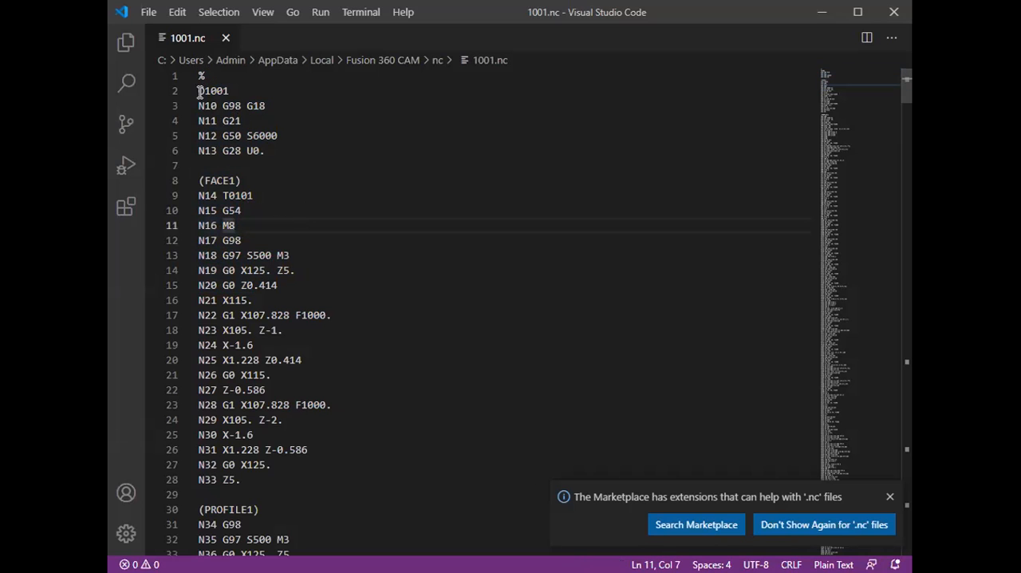
scroll(220, 194, "down", 1)
left_click_drag(200, 140, 269, 439)
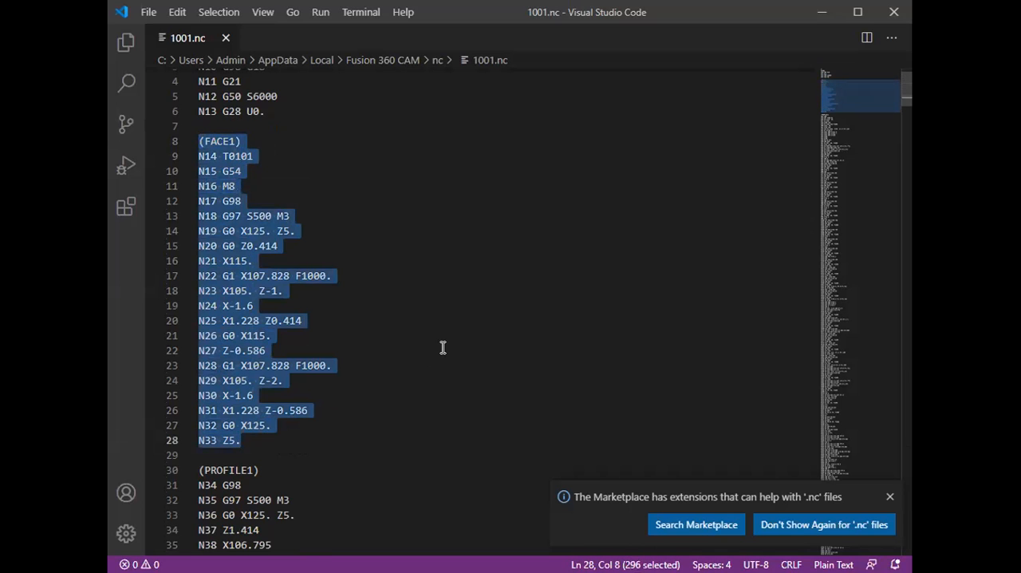
scroll(422, 343, "down", 7)
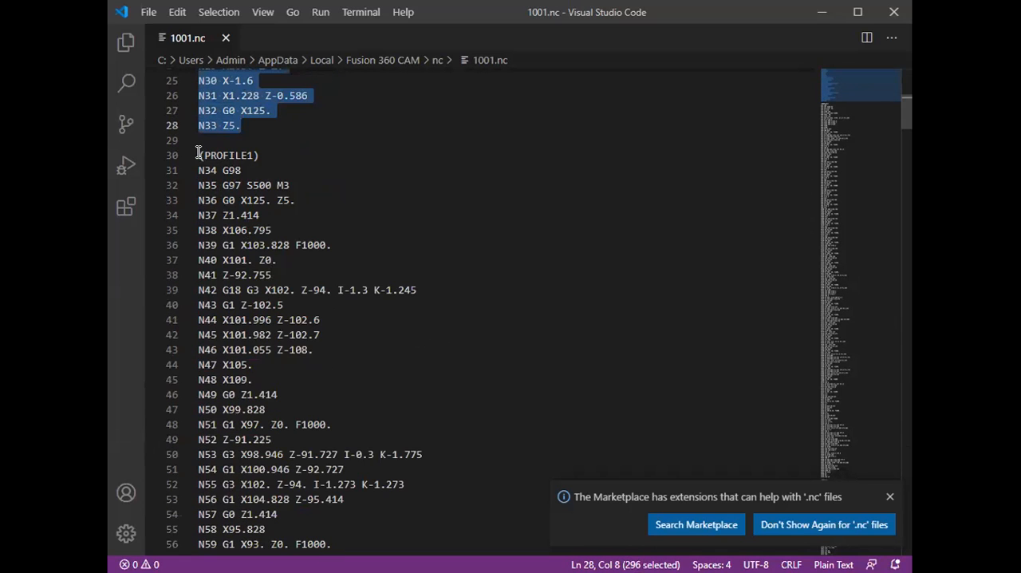
left_click_drag(199, 155, 266, 305)
Step: Read through the rest of PROFILE1 and examine the GROOVE1 and THREAD1 blocks of the NC code
scroll(279, 303, "down", 20)
scroll(298, 299, "down", 20)
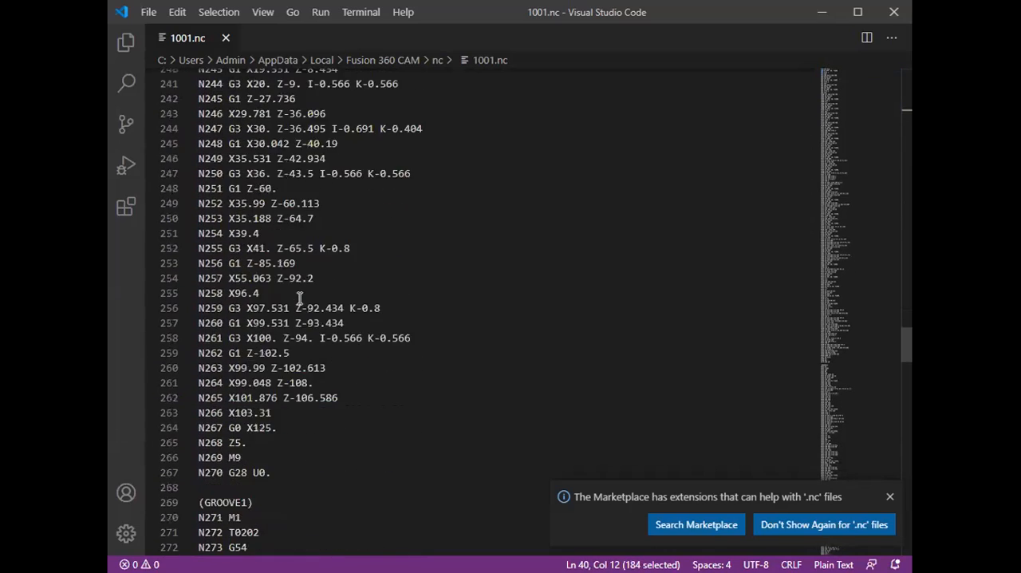
scroll(291, 298, "down", 4)
left_click_drag(204, 306, 301, 440)
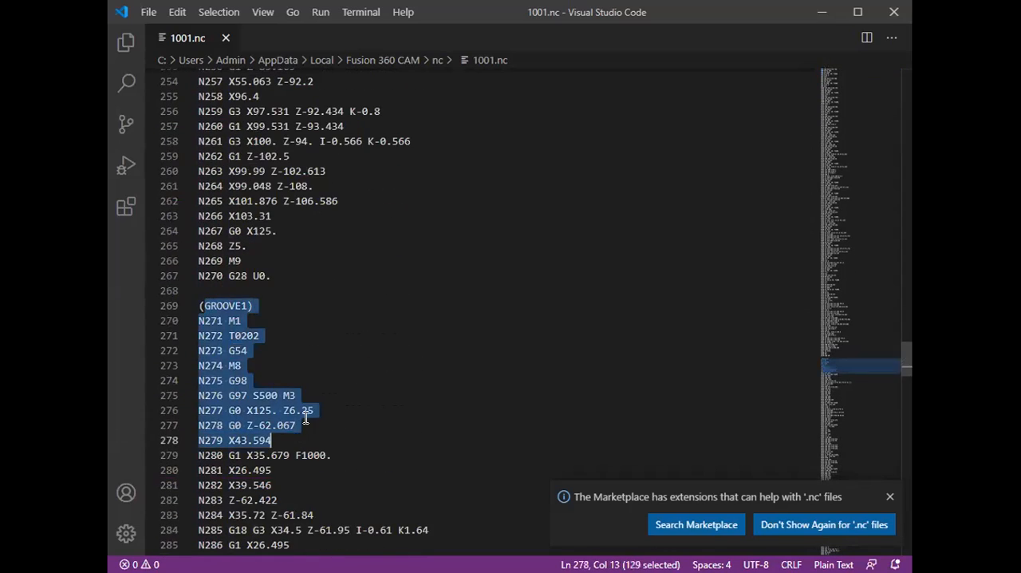
scroll(311, 415, "down", 16)
scroll(323, 394, "down", 11)
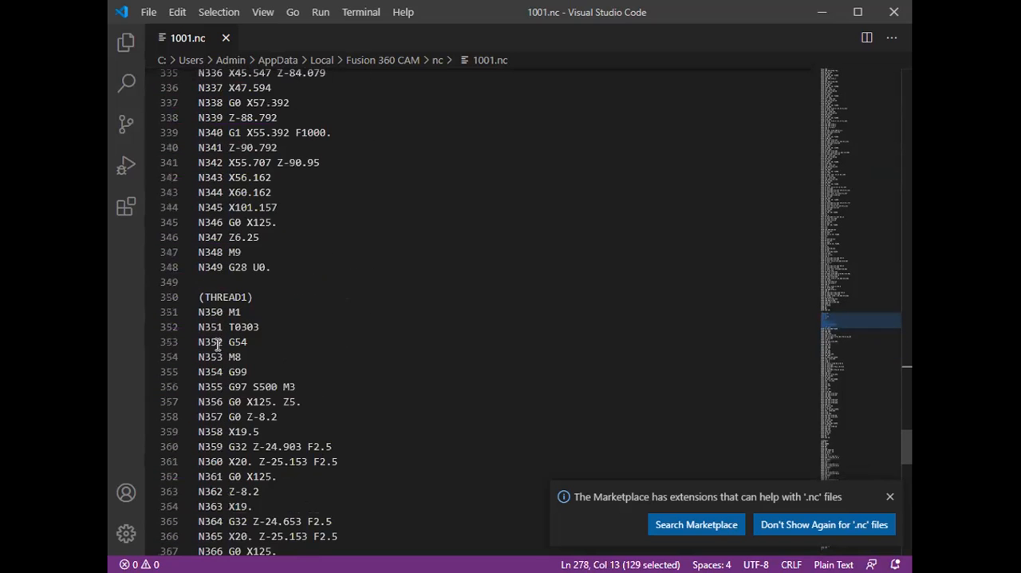
left_click_drag(202, 296, 280, 428)
Step: Examine the PART1 block and the program-end lines of the NC code, and dismiss the extension suggestion
scroll(280, 425, "down", 15)
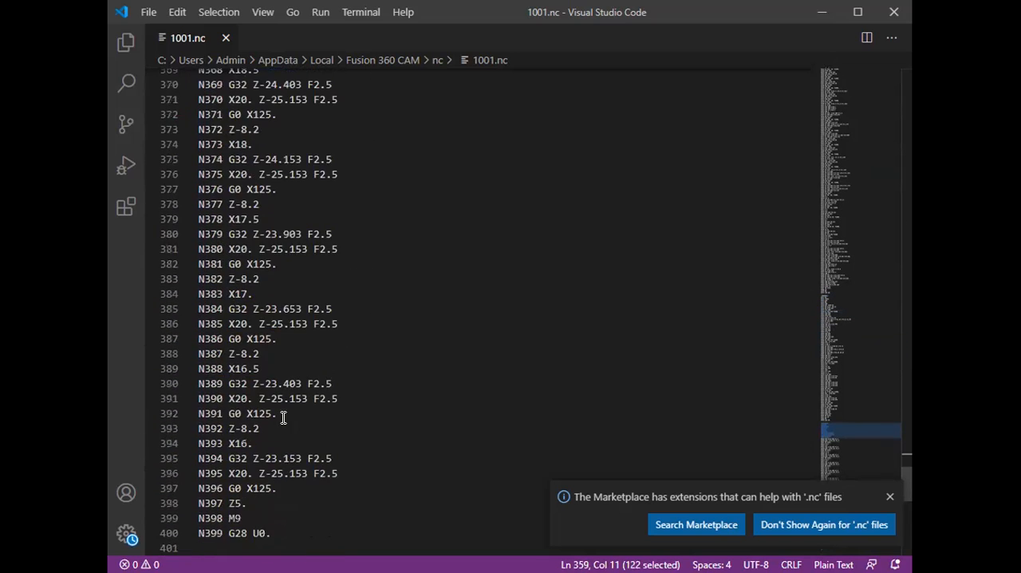
scroll(285, 416, "down", 4)
left_click_drag(200, 248, 248, 413)
scroll(216, 405, "down", 1)
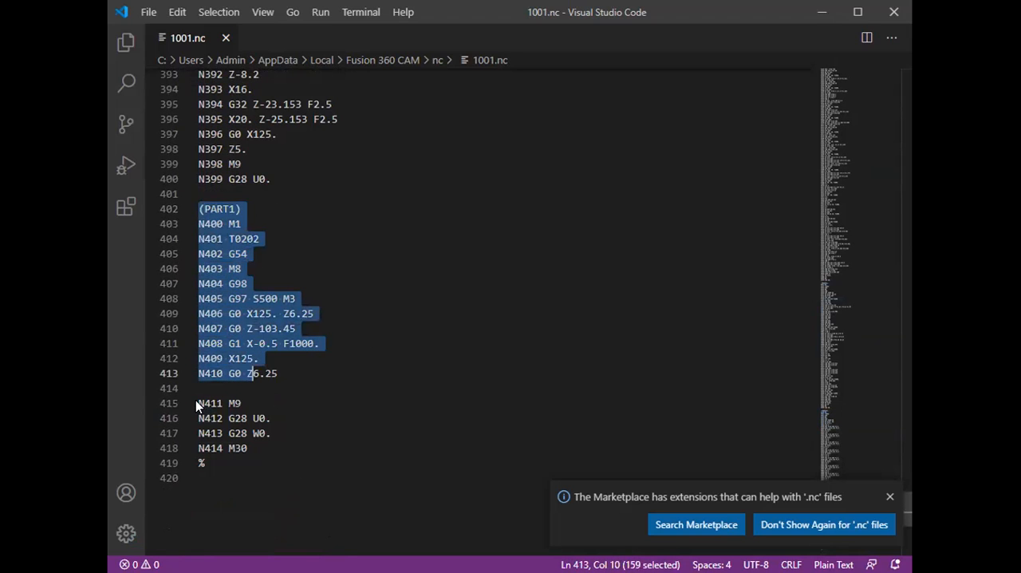
left_click_drag(206, 463, 197, 403)
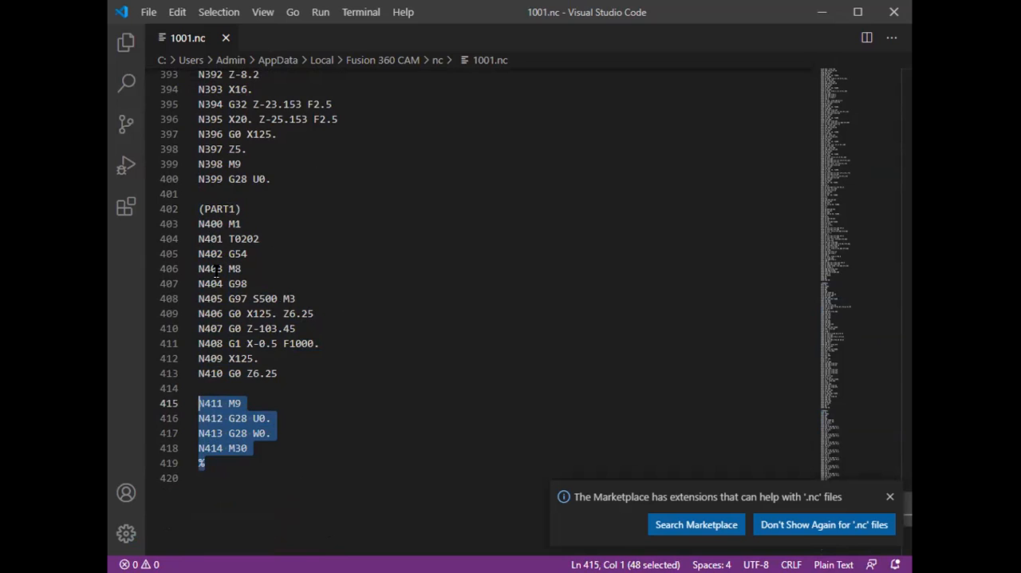
left_click(890, 498)
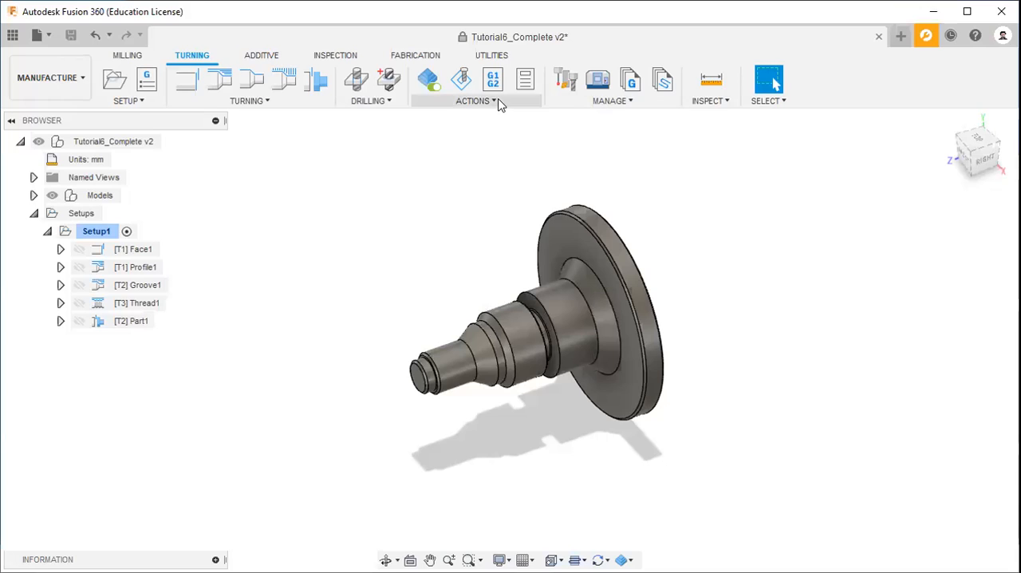
Step: Back in Fusion 360, generate the setup sheet for Setup1 into the nc folder
left_click(498, 102)
left_click(469, 183)
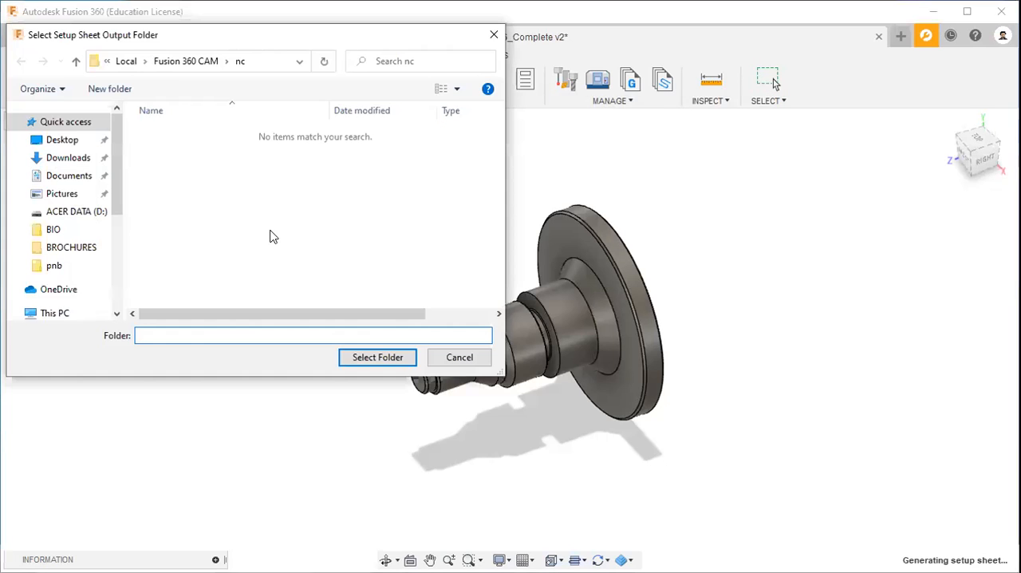
left_click(372, 359)
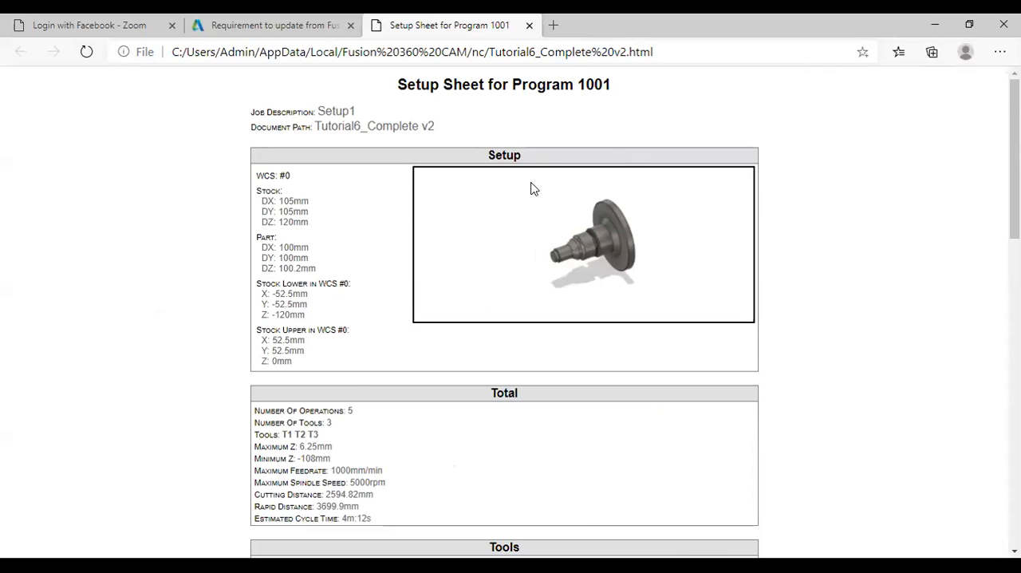
Step: Review the Total and Tools sections of the setup sheet, including the tool list, spindle speed and cutting distance
scroll(533, 188, "down", 3)
left_click_drag(354, 191, 274, 213)
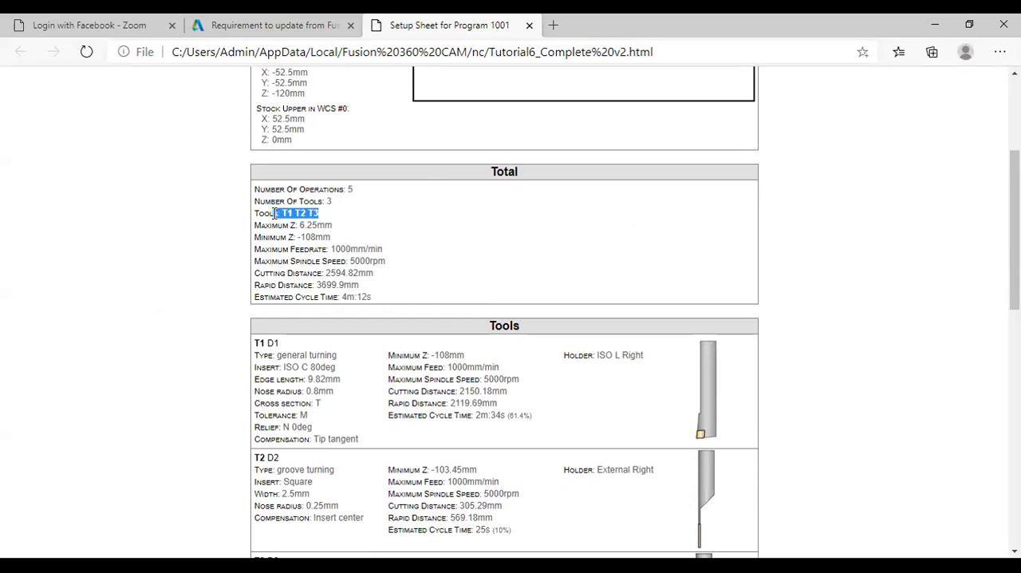
left_click_drag(366, 264, 335, 274)
scroll(343, 279, "down", 2)
left_click_drag(522, 182, 461, 182)
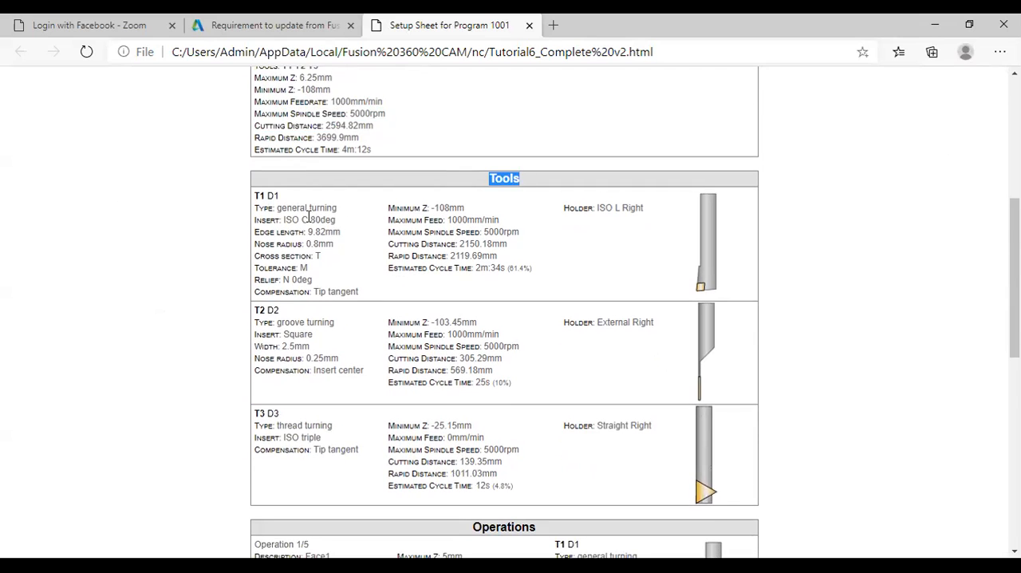
scroll(319, 217, "down", 2)
scroll(303, 236, "up", 2)
Step: Review the setup sheet's Operations section from Face1 through Profile1, Groove1, Thread1 and Part1
scroll(327, 343, "down", 2)
scroll(335, 355, "down", 2)
double_click(535, 234)
scroll(307, 275, "down", 1)
double_click(317, 191)
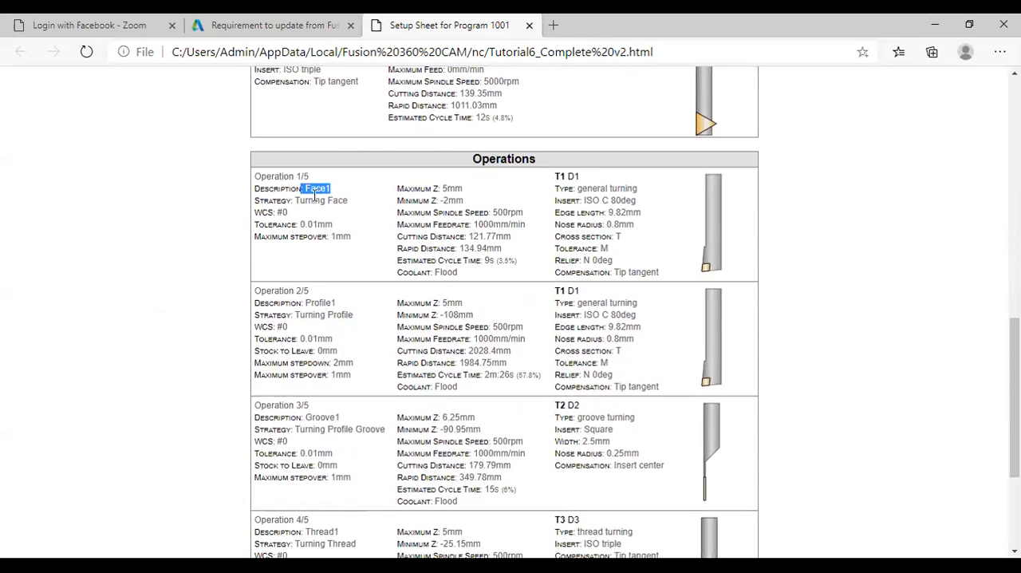
double_click(327, 303)
scroll(323, 299, "down", 2)
double_click(325, 269)
scroll(309, 282, "down", 1)
left_click_drag(343, 323, 315, 321)
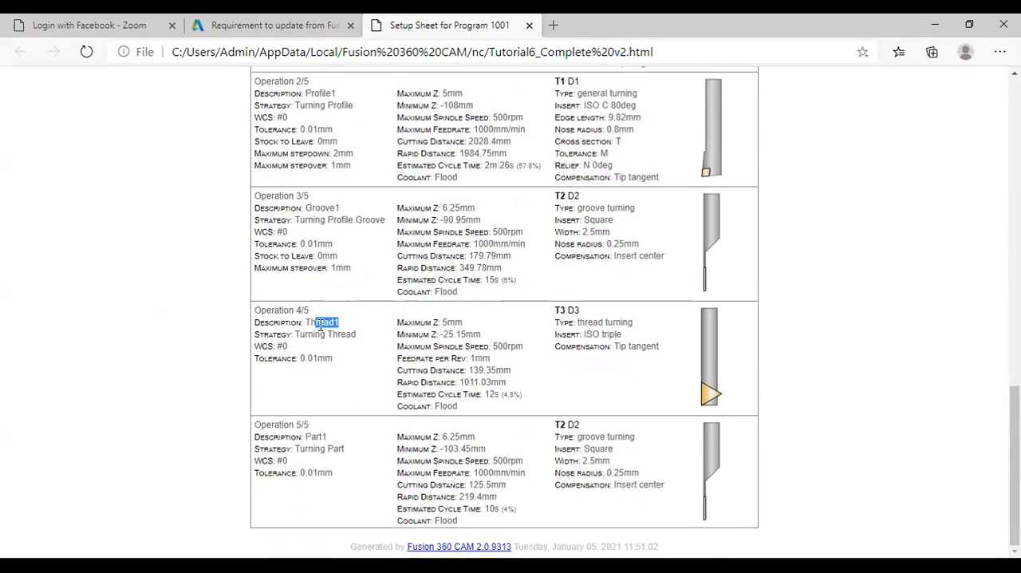
left_click_drag(327, 436, 295, 436)
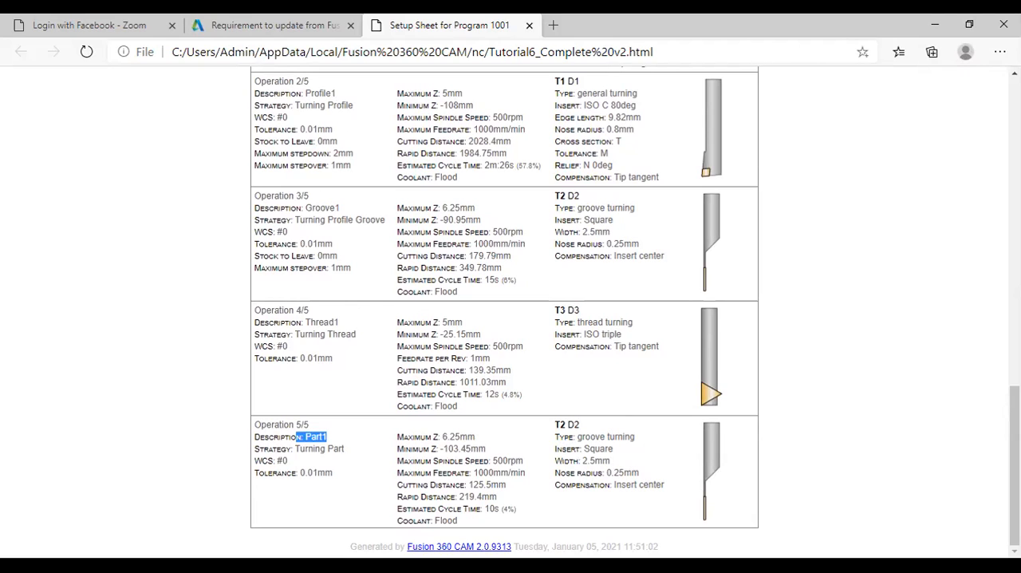
key("alt+Tab")
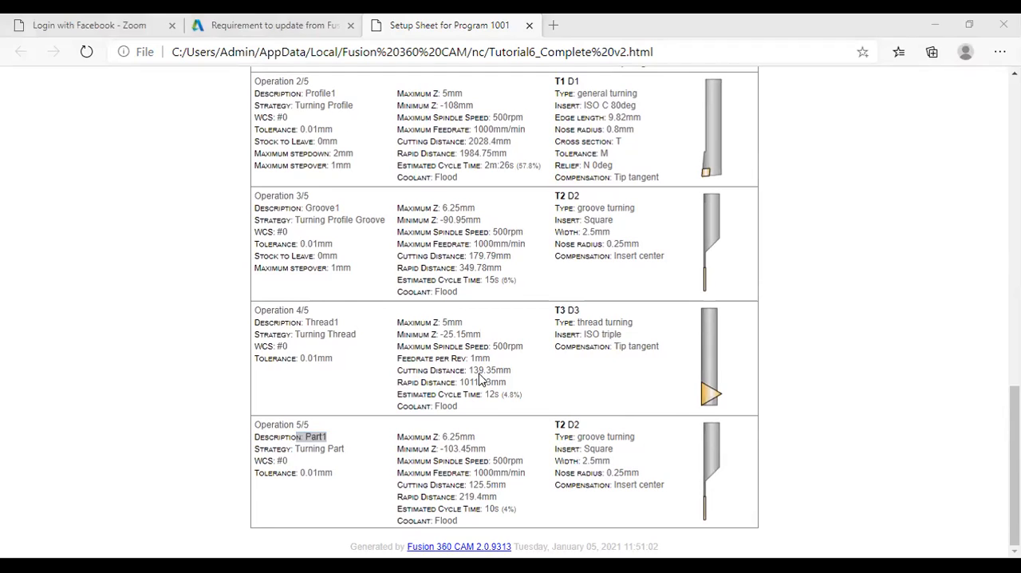